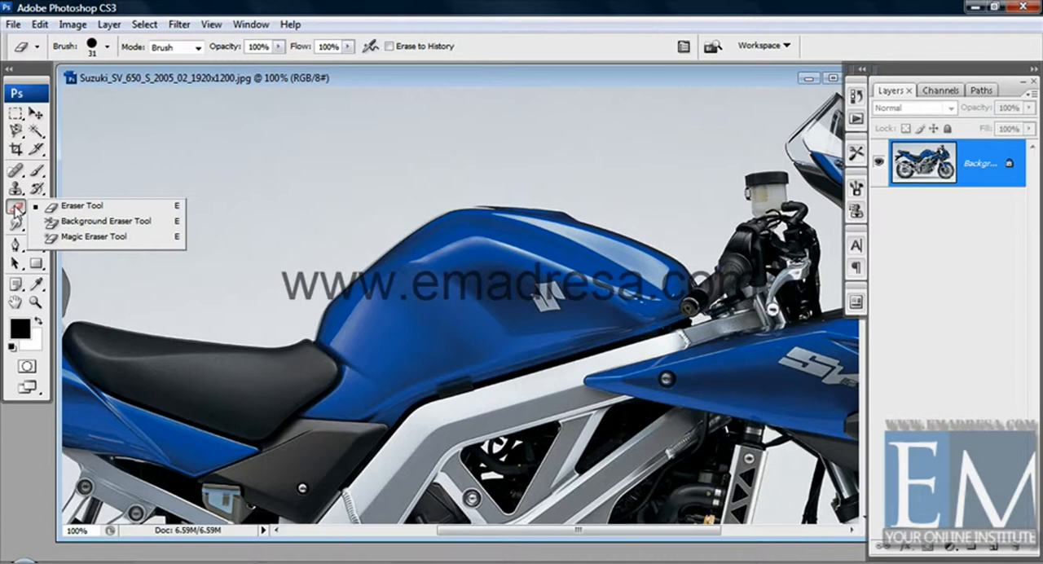
Select the Eraser tool and set its master diameter to 77 px.
{"action": "left_click", "coordinate": [71, 206]}
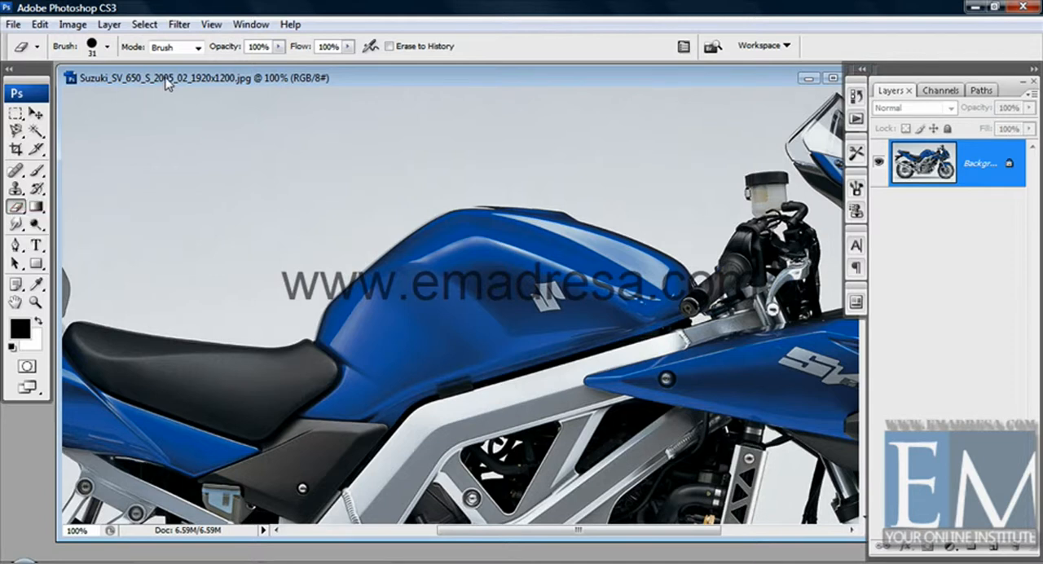
{"action": "right_click", "coordinate": [167, 140]}
{"action": "left_click", "coordinate": [245, 174]}
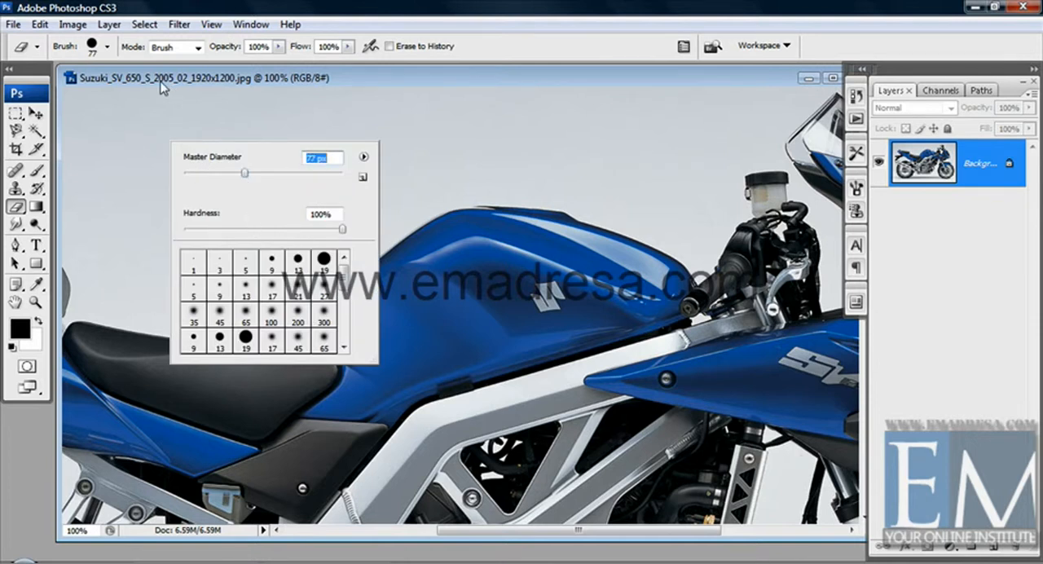
{"action": "key", "text": "Return"}
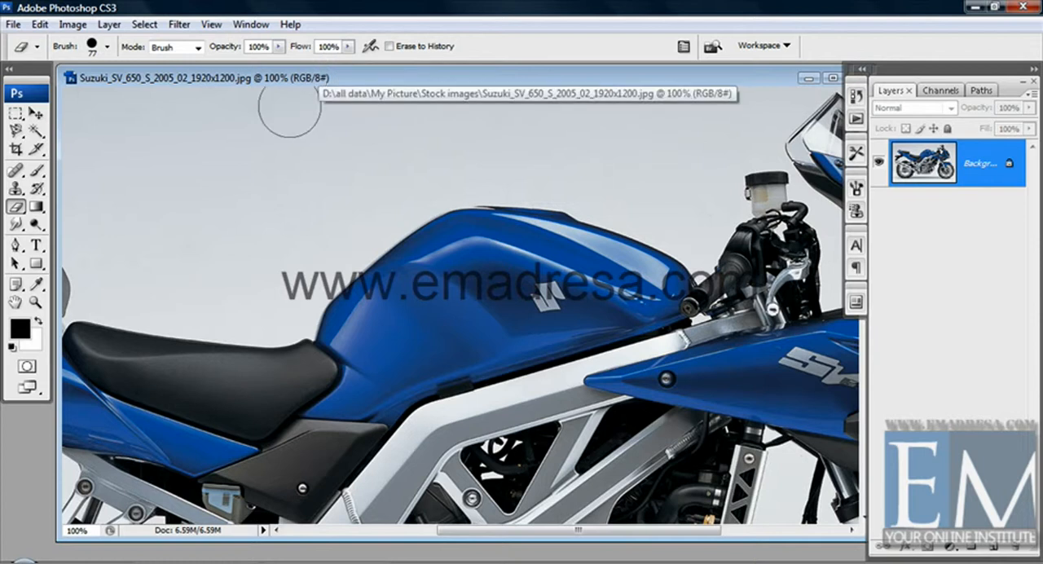
Try erasing across the backdrop and fuel tank on the locked Background layer, and undo the erasure.
{"action": "left_click", "coordinate": [226, 188]}
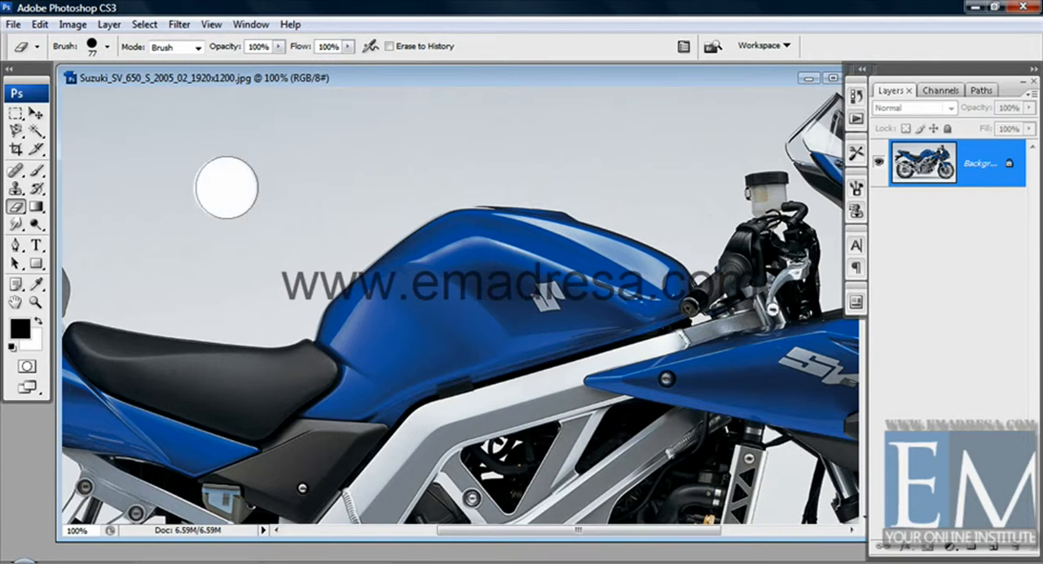
{"action": "mouse_move", "coordinate": [226, 187]}
{"action": "left_mouse_down"}
{"action": "mouse_move", "coordinate": [376, 173]}
{"action": "mouse_move", "coordinate": [141, 188]}
{"action": "mouse_move", "coordinate": [359, 203]}
{"action": "mouse_move", "coordinate": [457, 236]}
{"action": "mouse_move", "coordinate": [500, 277]}
{"action": "mouse_move", "coordinate": [497, 260]}
{"action": "mouse_move", "coordinate": [433, 211]}
{"action": "mouse_move", "coordinate": [406, 205]}
{"action": "mouse_move", "coordinate": [468, 217]}
{"action": "mouse_move", "coordinate": [509, 277]}
{"action": "mouse_move", "coordinate": [514, 252]}
{"action": "mouse_move", "coordinate": [403, 177]}
{"action": "mouse_move", "coordinate": [441, 183]}
{"action": "mouse_move", "coordinate": [553, 269]}
{"action": "mouse_move", "coordinate": [542, 220]}
{"action": "mouse_move", "coordinate": [526, 206]}
{"action": "mouse_move", "coordinate": [556, 269]}
{"action": "mouse_move", "coordinate": [473, 235]}
{"action": "mouse_move", "coordinate": [387, 265]}
{"action": "mouse_move", "coordinate": [437, 312]}
{"action": "mouse_move", "coordinate": [493, 263]}
{"action": "mouse_move", "coordinate": [456, 252]}
{"action": "mouse_move", "coordinate": [413, 291]}
{"action": "mouse_move", "coordinate": [512, 301]}
{"action": "mouse_move", "coordinate": [501, 328]}
{"action": "mouse_move", "coordinate": [434, 331]}
{"action": "mouse_move", "coordinate": [331, 267]}
{"action": "mouse_move", "coordinate": [325, 247]}
{"action": "mouse_move", "coordinate": [368, 295]}
{"action": "mouse_move", "coordinate": [373, 245]}
{"action": "mouse_move", "coordinate": [344, 249]}
{"action": "left_mouse_up"}
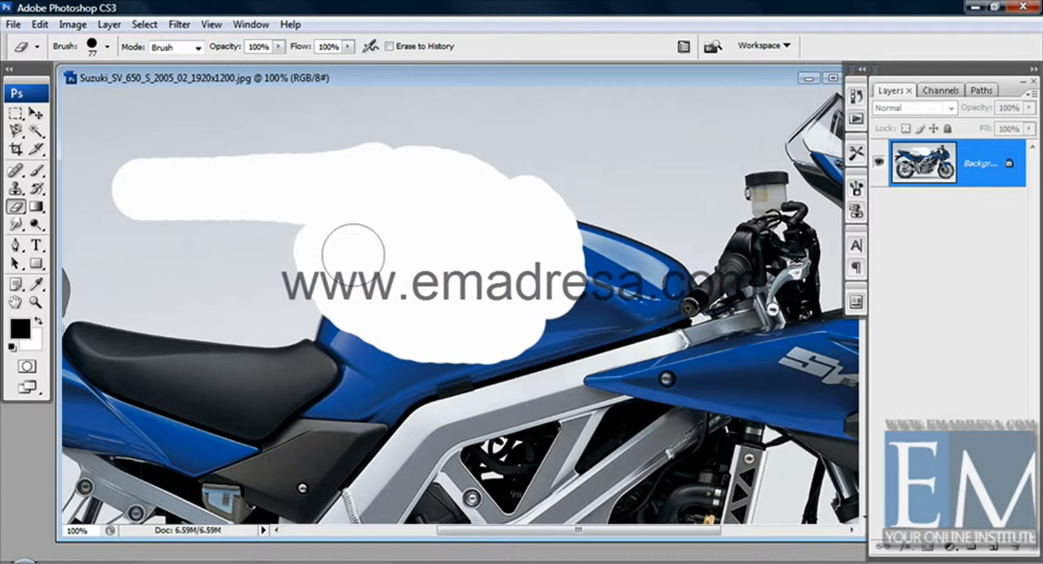
{"action": "key", "text": "ctrl+z"}
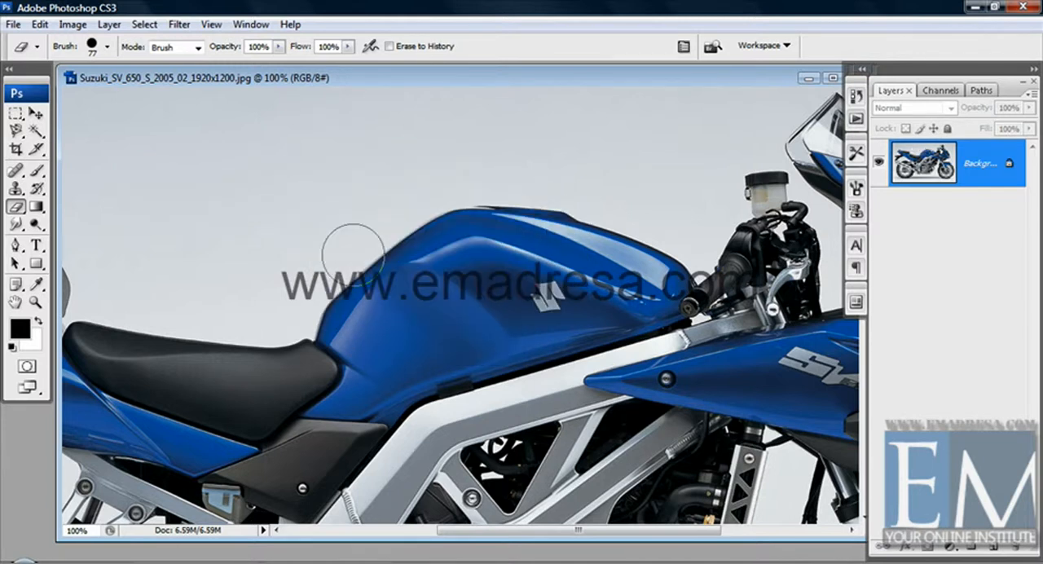
Try erasing over the backdrop and fuel tank with the background color set to dark red 931818, and undo the erasure.
{"action": "left_click", "coordinate": [34, 339]}
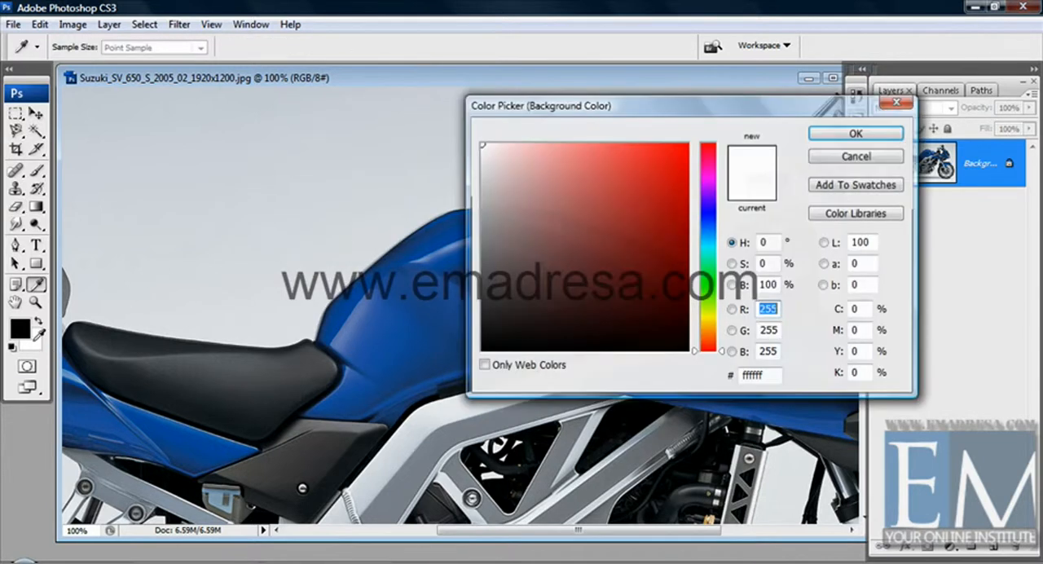
{"action": "left_click", "coordinate": [655, 232]}
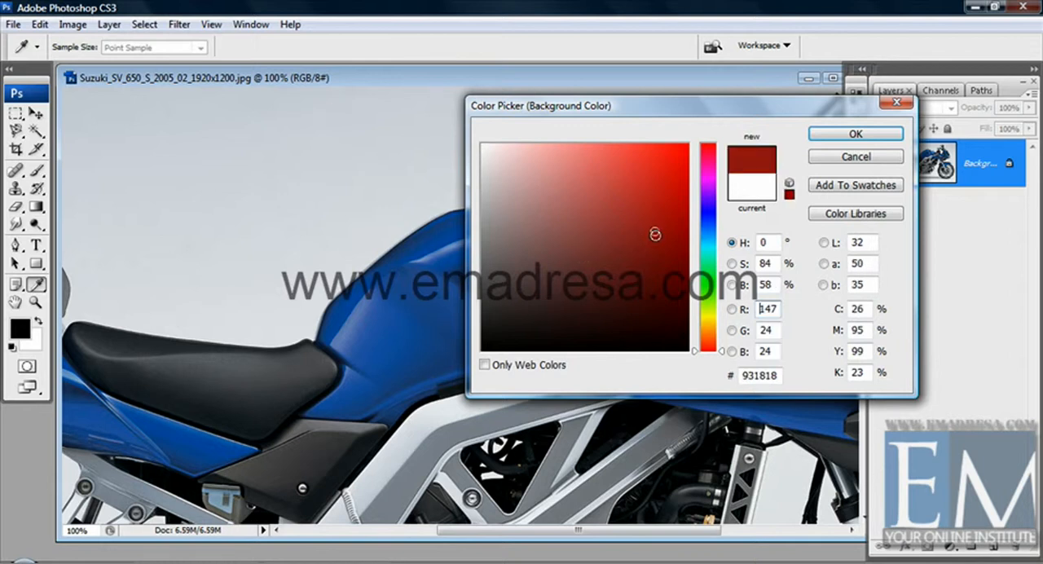
{"action": "left_click", "coordinate": [838, 139]}
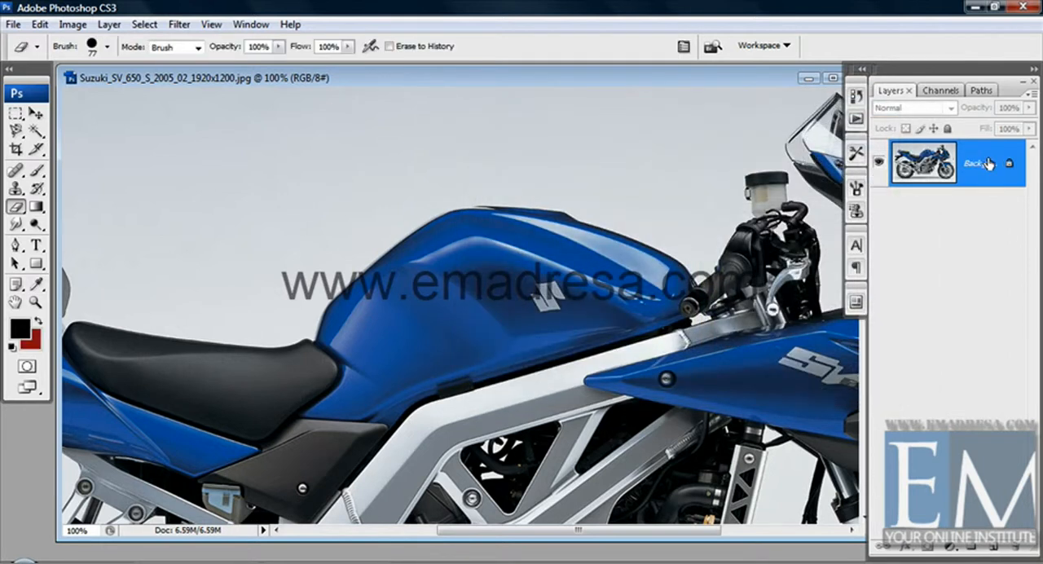
{"action": "mouse_move", "coordinate": [298, 187]}
{"action": "left_mouse_down"}
{"action": "mouse_move", "coordinate": [458, 259]}
{"action": "mouse_move", "coordinate": [343, 245]}
{"action": "mouse_move", "coordinate": [320, 252]}
{"action": "mouse_move", "coordinate": [386, 289]}
{"action": "mouse_move", "coordinate": [287, 267]}
{"action": "mouse_move", "coordinate": [414, 318]}
{"action": "mouse_move", "coordinate": [251, 247]}
{"action": "mouse_move", "coordinate": [252, 220]}
{"action": "mouse_move", "coordinate": [310, 215]}
{"action": "mouse_move", "coordinate": [243, 202]}
{"action": "mouse_move", "coordinate": [214, 177]}
{"action": "mouse_move", "coordinate": [299, 164]}
{"action": "mouse_move", "coordinate": [353, 190]}
{"action": "mouse_move", "coordinate": [280, 178]}
{"action": "mouse_move", "coordinate": [311, 154]}
{"action": "mouse_move", "coordinate": [398, 199]}
{"action": "mouse_move", "coordinate": [452, 277]}
{"action": "mouse_move", "coordinate": [439, 231]}
{"action": "mouse_move", "coordinate": [387, 185]}
{"action": "mouse_move", "coordinate": [427, 206]}
{"action": "mouse_move", "coordinate": [456, 253]}
{"action": "mouse_move", "coordinate": [427, 203]}
{"action": "mouse_move", "coordinate": [475, 239]}
{"action": "mouse_move", "coordinate": [447, 191]}
{"action": "mouse_move", "coordinate": [414, 172]}
{"action": "mouse_move", "coordinate": [450, 207]}
{"action": "left_mouse_up"}
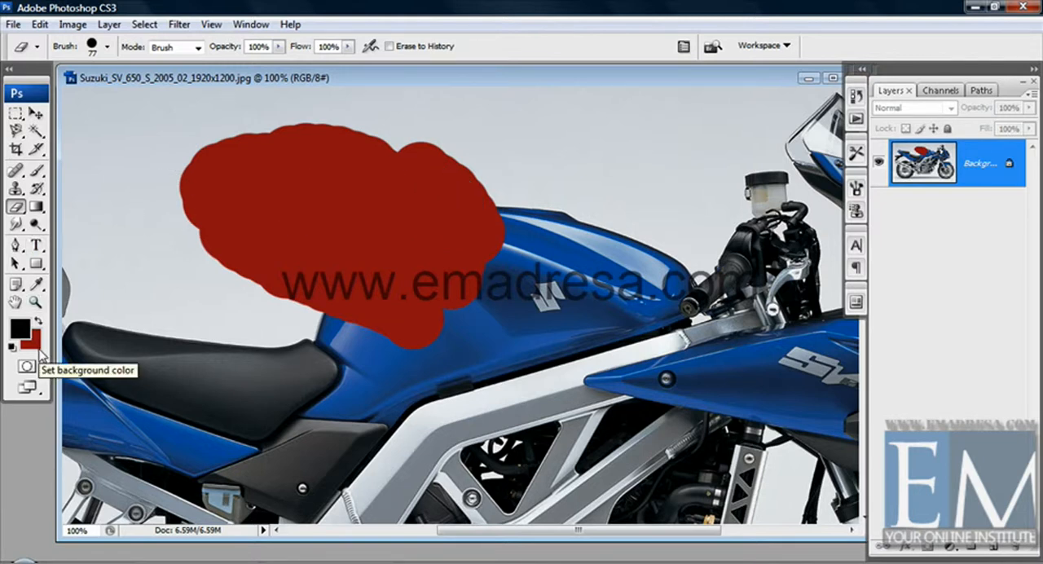
{"action": "key", "text": "ctrl+z"}
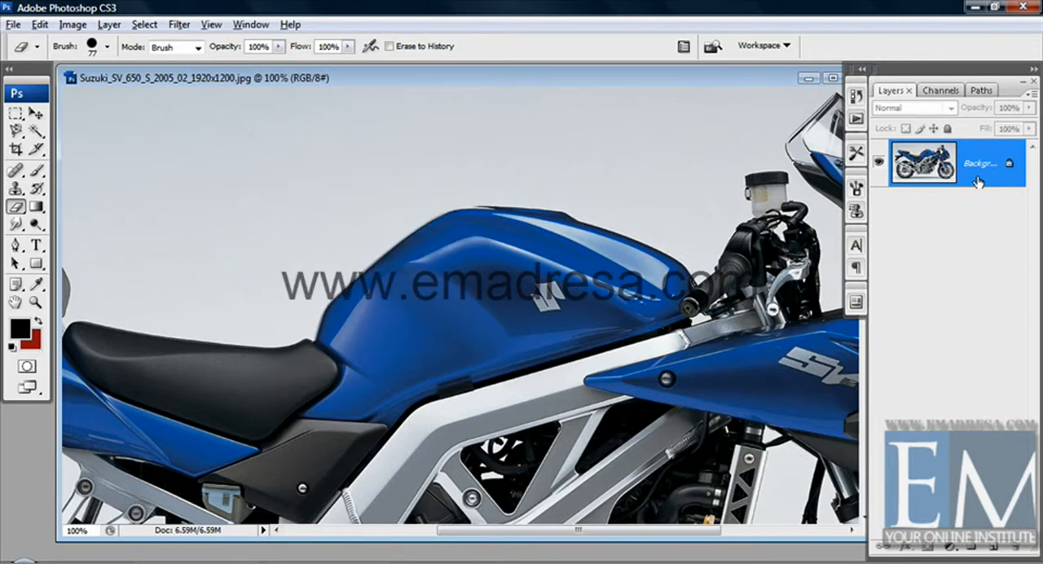
Convert the Background into the unlocked Layer 0 and erase a patch of the backdrop above the seat to transparency.
{"action": "double_click", "coordinate": [990, 153], "text": "alt"}
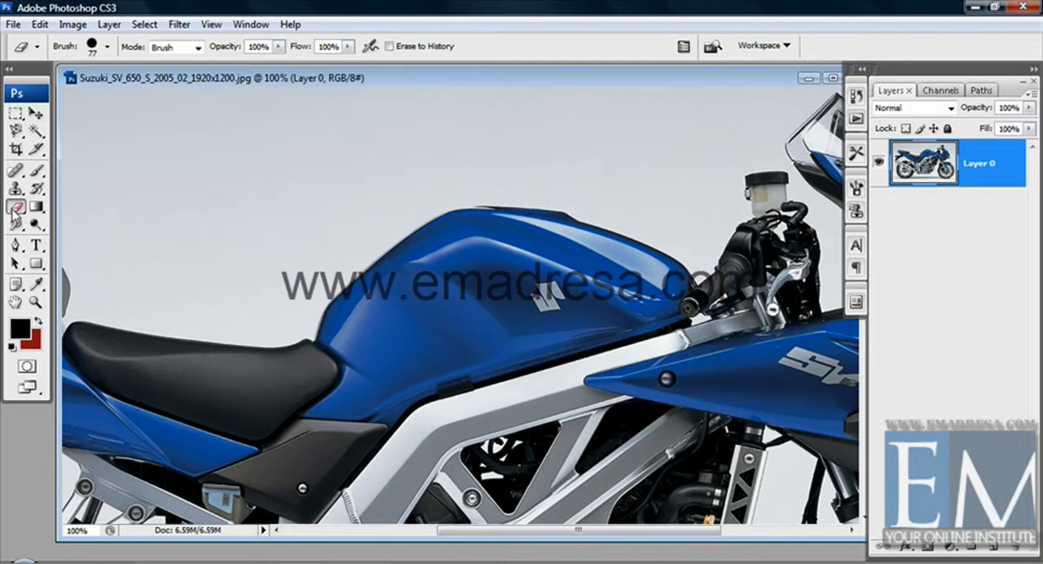
{"action": "mouse_move", "coordinate": [203, 219]}
{"action": "left_mouse_down"}
{"action": "mouse_move", "coordinate": [288, 272]}
{"action": "mouse_move", "coordinate": [300, 245]}
{"action": "mouse_move", "coordinate": [184, 163]}
{"action": "mouse_move", "coordinate": [236, 177]}
{"action": "mouse_move", "coordinate": [268, 210]}
{"action": "mouse_move", "coordinate": [298, 223]}
{"action": "left_mouse_up"}
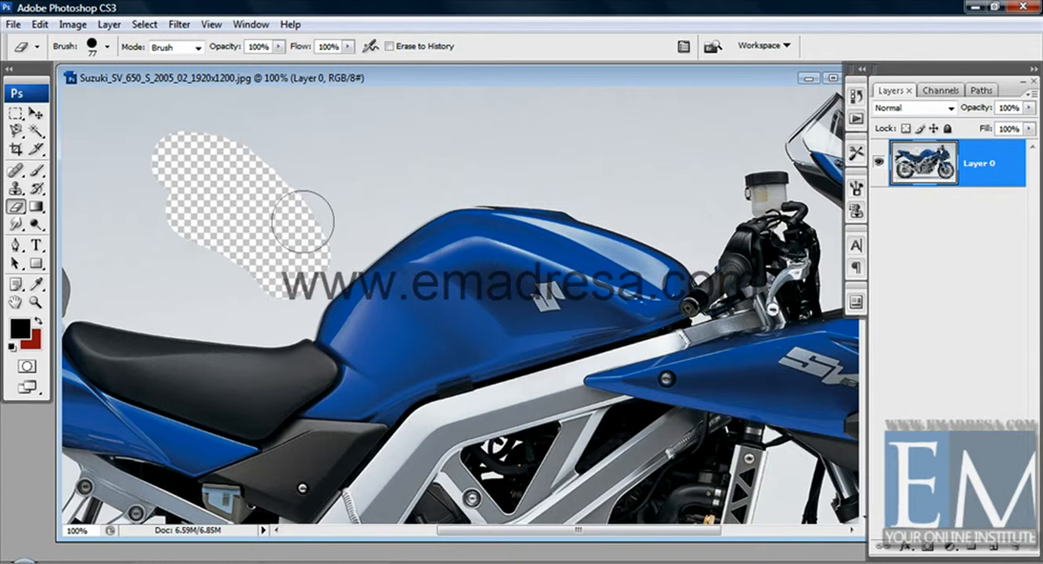
{"action": "mouse_move", "coordinate": [235, 143]}
{"action": "left_mouse_down"}
{"action": "mouse_move", "coordinate": [264, 153]}
{"action": "mouse_move", "coordinate": [300, 186]}
{"action": "mouse_move", "coordinate": [155, 135]}
{"action": "mouse_move", "coordinate": [145, 184]}
{"action": "mouse_move", "coordinate": [170, 211]}
{"action": "left_mouse_up"}
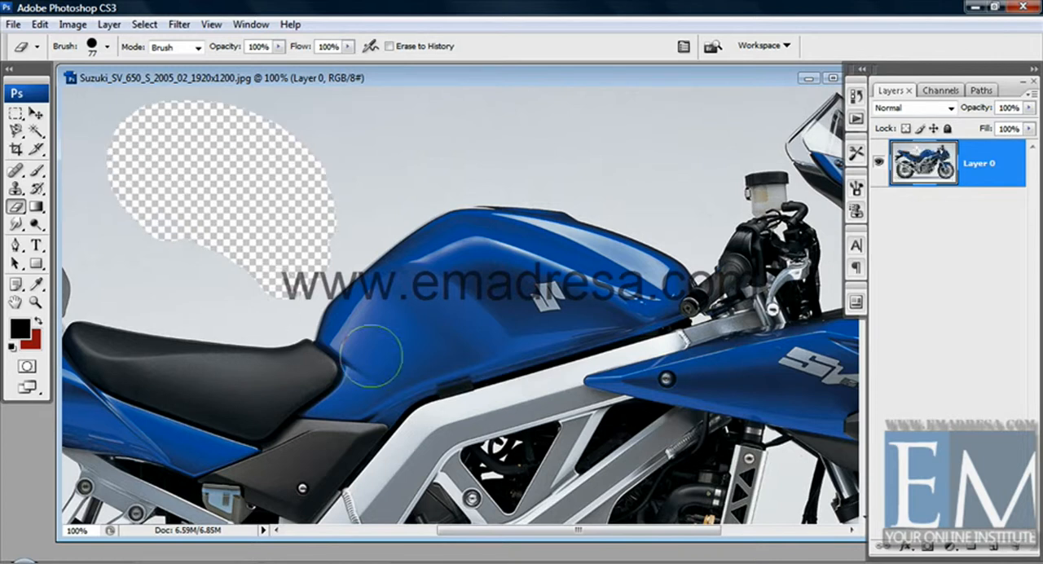
Add a new layer beneath Layer 0 and fill it with the black foreground color.
{"action": "left_click", "coordinate": [992, 548]}
{"action": "left_click_drag", "start_coordinate": [1008, 189], "coordinate": [1007, 241]}
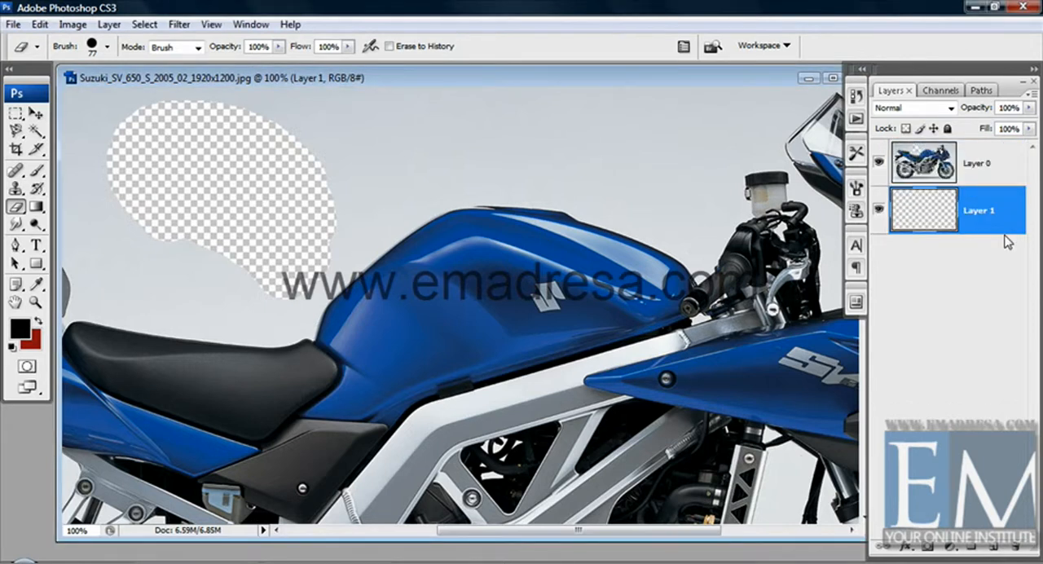
{"action": "key", "text": "alt+BackSpace"}
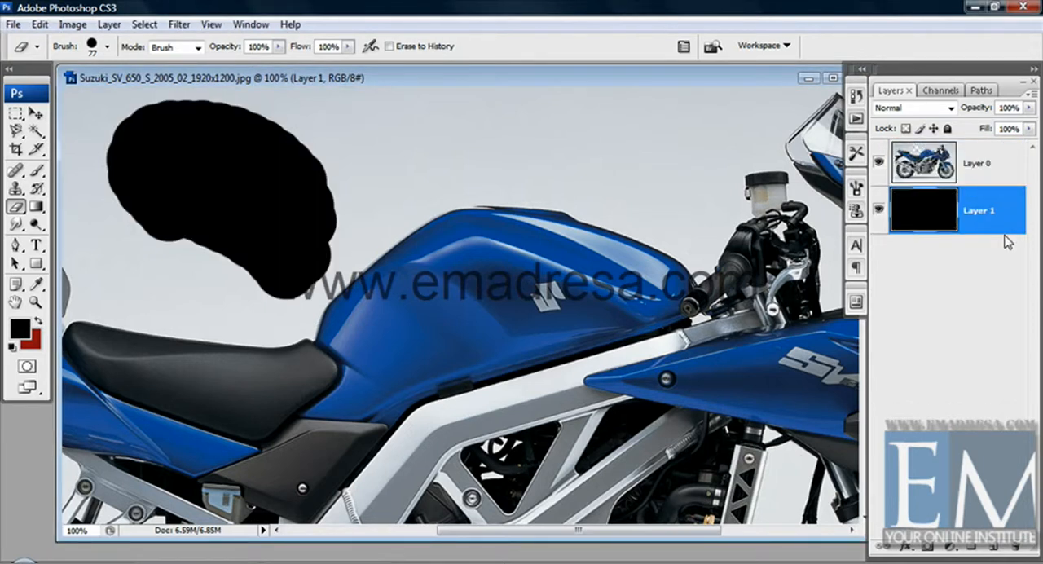
Apply a diagonal black-to-dark-red gradient to the layer beneath the motorcycle, and delete that layer.
{"action": "left_click", "coordinate": [37, 208]}
{"action": "left_click_drag", "start_coordinate": [188, 348], "coordinate": [491, 89]}
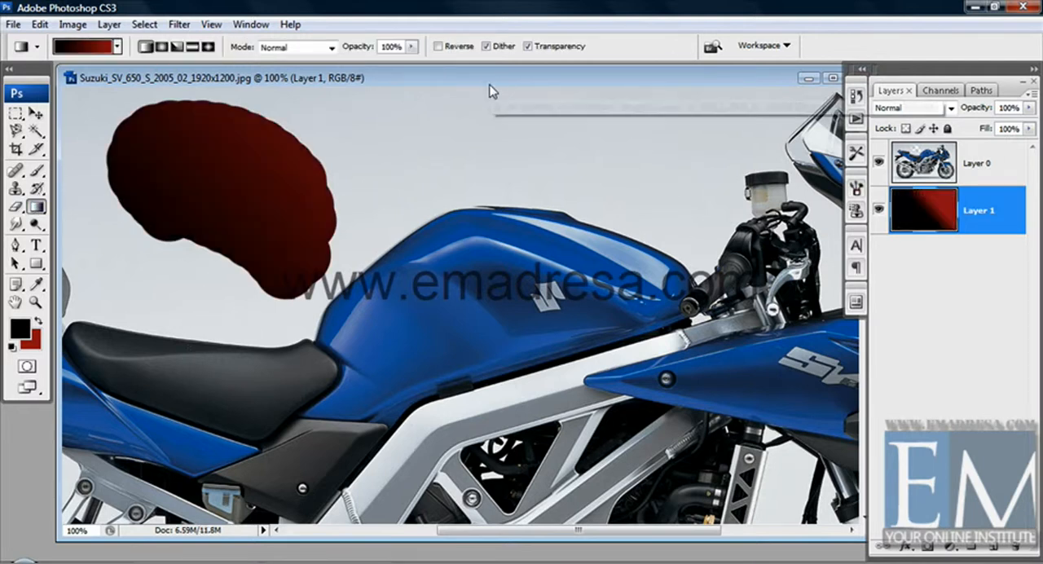
{"action": "left_click", "coordinate": [37, 115]}
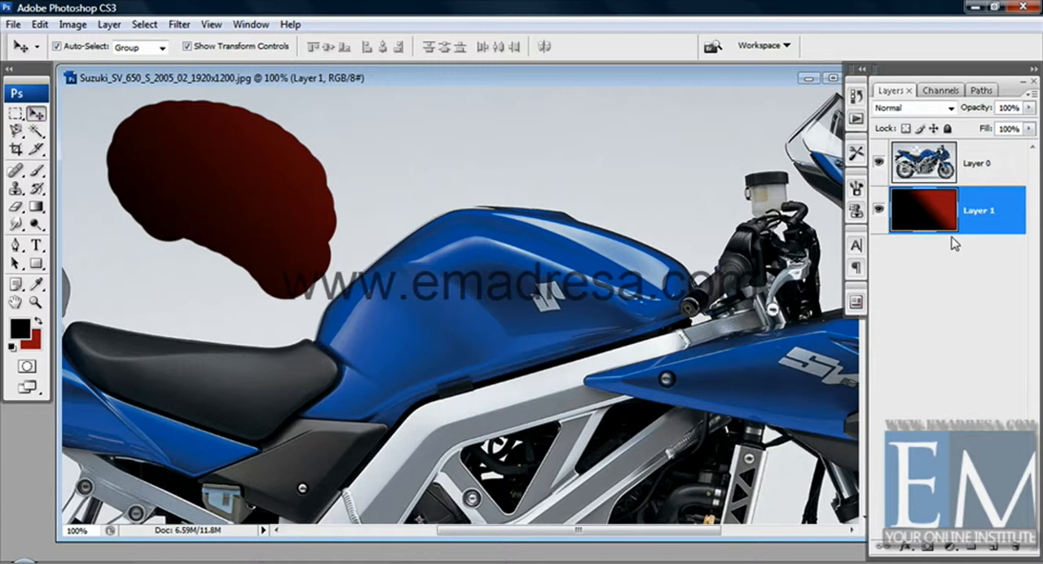
{"action": "left_click_drag", "start_coordinate": [945, 220], "coordinate": [1021, 545]}
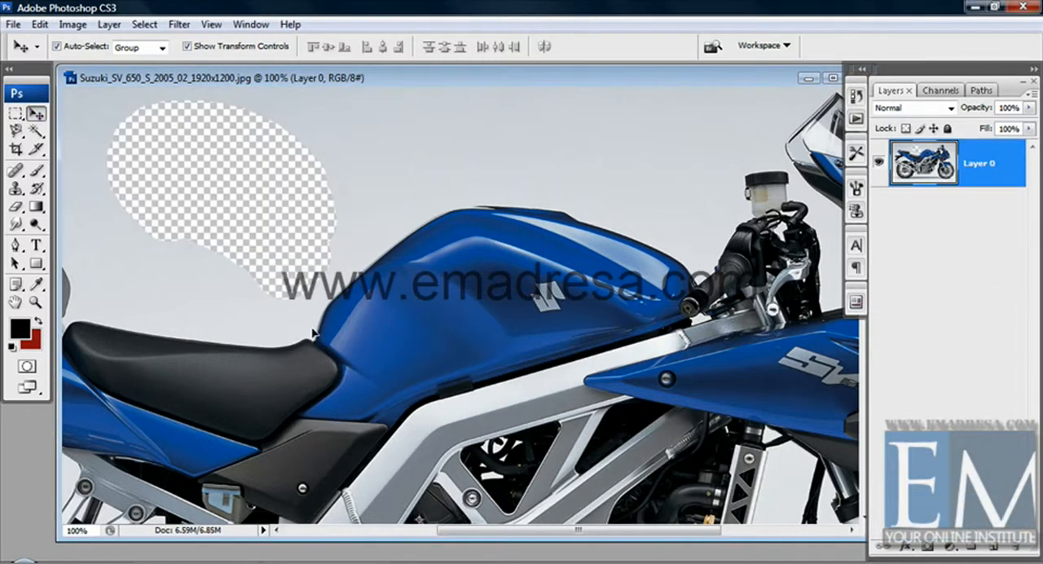
Erase more of the backdrop above the seat and fuel tank on Layer 0 with the Eraser tool.
{"action": "left_click", "coordinate": [15, 206]}
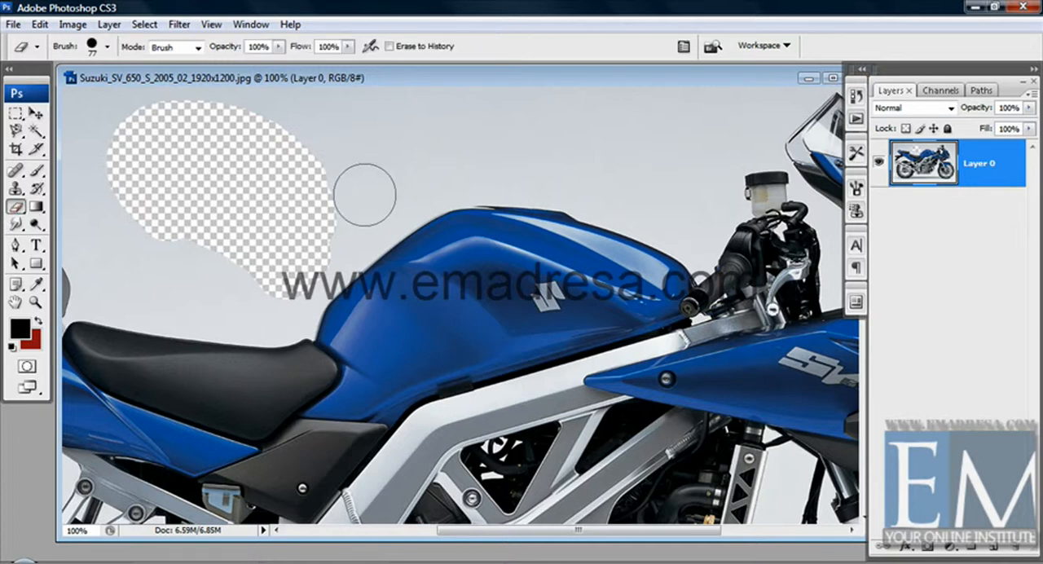
{"action": "mouse_move", "coordinate": [361, 187]}
{"action": "left_mouse_down"}
{"action": "mouse_move", "coordinate": [272, 126]}
{"action": "mouse_move", "coordinate": [304, 124]}
{"action": "mouse_move", "coordinate": [384, 174]}
{"action": "mouse_move", "coordinate": [326, 119]}
{"action": "mouse_move", "coordinate": [226, 111]}
{"action": "mouse_move", "coordinate": [187, 121]}
{"action": "left_mouse_up"}
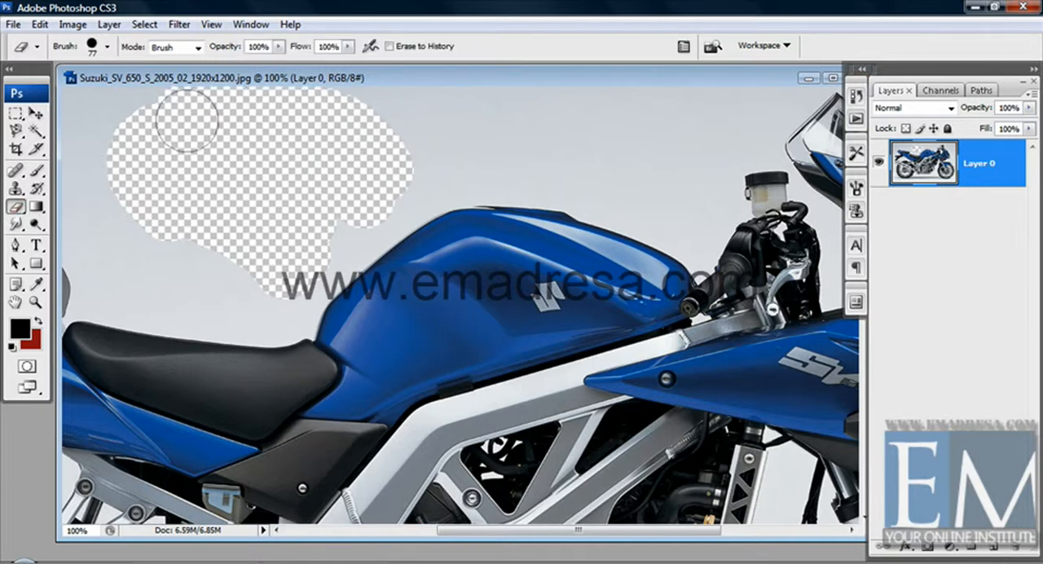
{"action": "left_click_drag", "start_coordinate": [432, 189], "coordinate": [394, 273]}
{"action": "mouse_move", "coordinate": [387, 218]}
{"action": "left_mouse_down"}
{"action": "mouse_move", "coordinate": [259, 115]}
{"action": "mouse_move", "coordinate": [217, 112]}
{"action": "mouse_move", "coordinate": [392, 143]}
{"action": "mouse_move", "coordinate": [303, 109]}
{"action": "mouse_move", "coordinate": [470, 106]}
{"action": "mouse_move", "coordinate": [458, 107]}
{"action": "mouse_move", "coordinate": [479, 88]}
{"action": "mouse_move", "coordinate": [520, 91]}
{"action": "left_mouse_up"}
Erase the backdrop above the handlebars and mirror and down along the front fairing, getting close to the windshield edge.
{"action": "left_click_drag", "start_coordinate": [536, 167], "coordinate": [435, 167]}
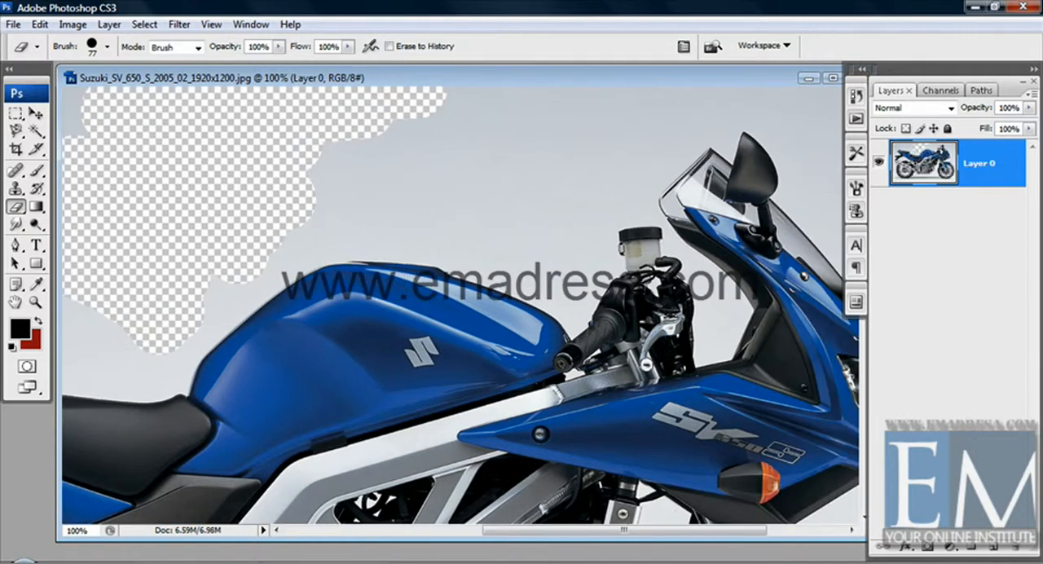
{"action": "mouse_move", "coordinate": [333, 168]}
{"action": "left_mouse_down"}
{"action": "mouse_move", "coordinate": [536, 127]}
{"action": "mouse_move", "coordinate": [395, 122]}
{"action": "mouse_move", "coordinate": [570, 96]}
{"action": "left_mouse_up"}
{"action": "left_click_drag", "start_coordinate": [500, 149], "coordinate": [307, 149]}
{"action": "mouse_move", "coordinate": [369, 134]}
{"action": "left_mouse_down"}
{"action": "mouse_move", "coordinate": [460, 101]}
{"action": "mouse_move", "coordinate": [734, 102]}
{"action": "left_mouse_up"}
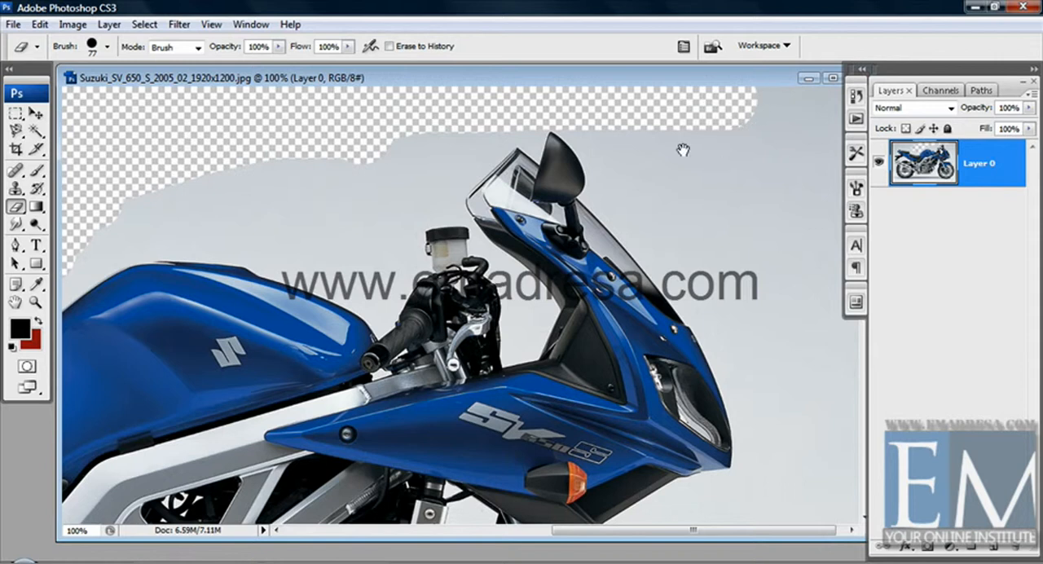
{"action": "mouse_move", "coordinate": [683, 149]}
{"action": "left_mouse_down"}
{"action": "mouse_move", "coordinate": [661, 150]}
{"action": "mouse_move", "coordinate": [813, 104]}
{"action": "mouse_move", "coordinate": [832, 310]}
{"action": "mouse_move", "coordinate": [819, 522]}
{"action": "mouse_move", "coordinate": [769, 322]}
{"action": "mouse_move", "coordinate": [775, 128]}
{"action": "mouse_move", "coordinate": [810, 326]}
{"action": "mouse_move", "coordinate": [812, 494]}
{"action": "mouse_move", "coordinate": [741, 396]}
{"action": "mouse_move", "coordinate": [733, 139]}
{"action": "mouse_move", "coordinate": [740, 345]}
{"action": "mouse_move", "coordinate": [666, 210]}
{"action": "mouse_move", "coordinate": [593, 115]}
{"action": "mouse_move", "coordinate": [686, 229]}
{"action": "left_mouse_up"}
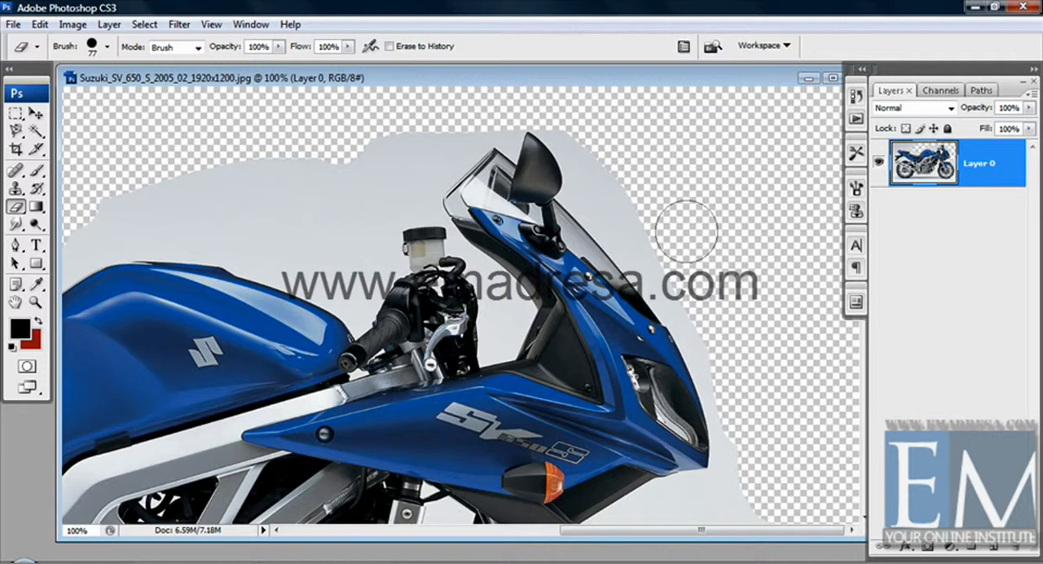
{"action": "left_click", "coordinate": [636, 240]}
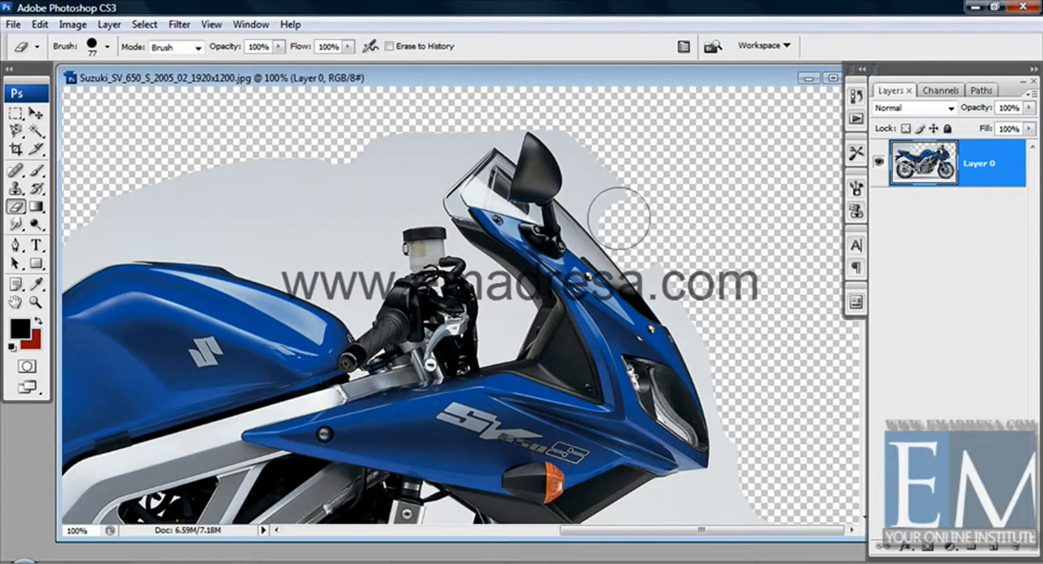
{"action": "left_click_drag", "start_coordinate": [620, 219], "coordinate": [657, 258]}
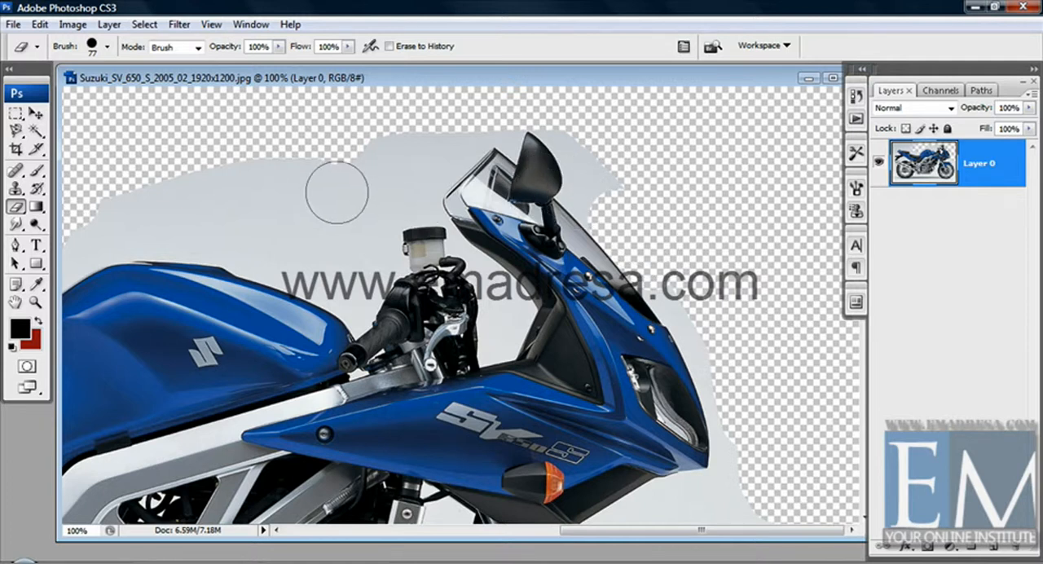
Erase a patch of the remaining backdrop above the fuel tank using the Background Eraser tool with a 24 px diameter.
{"action": "left_click", "coordinate": [15, 207]}
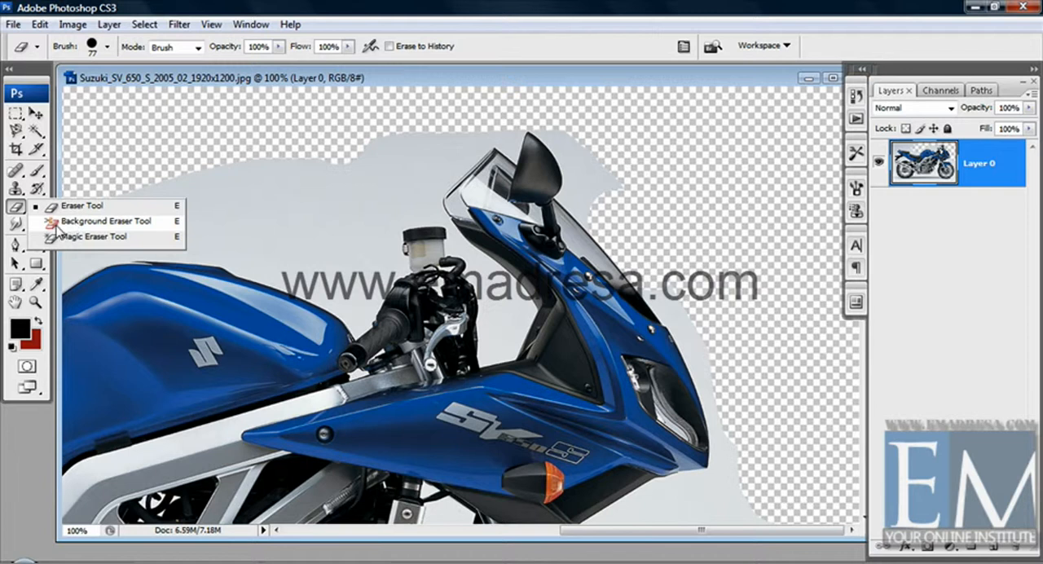
{"action": "left_click", "coordinate": [86, 222]}
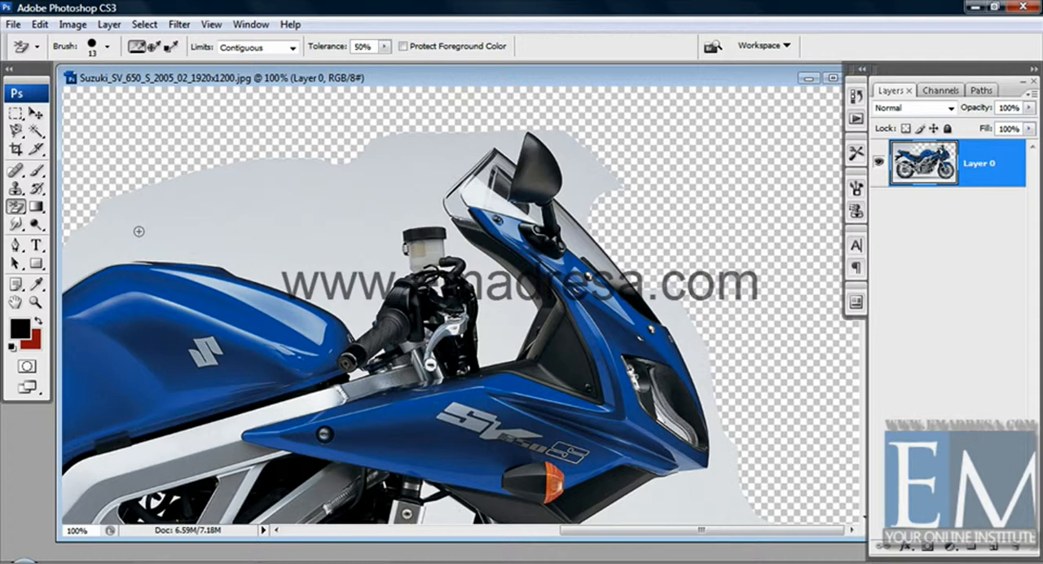
{"action": "right_click", "coordinate": [139, 231]}
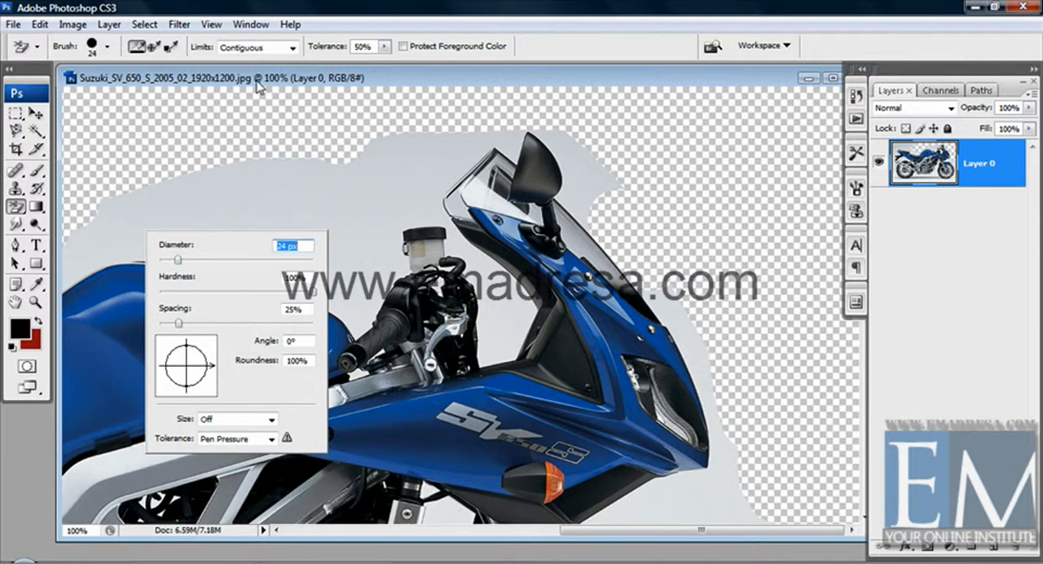
{"action": "key", "text": "Return"}
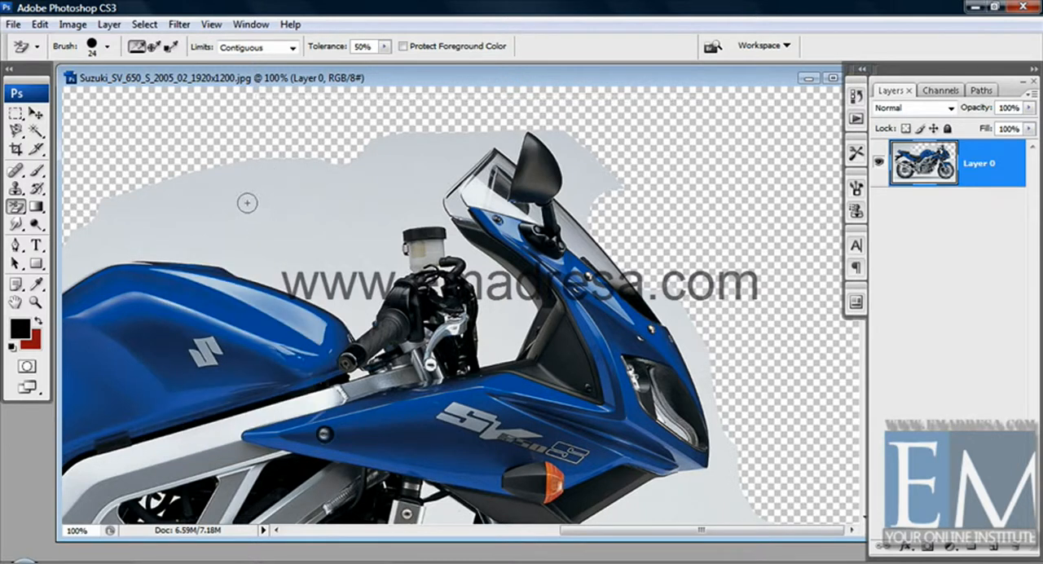
{"action": "left_click_drag", "start_coordinate": [216, 215], "coordinate": [190, 202]}
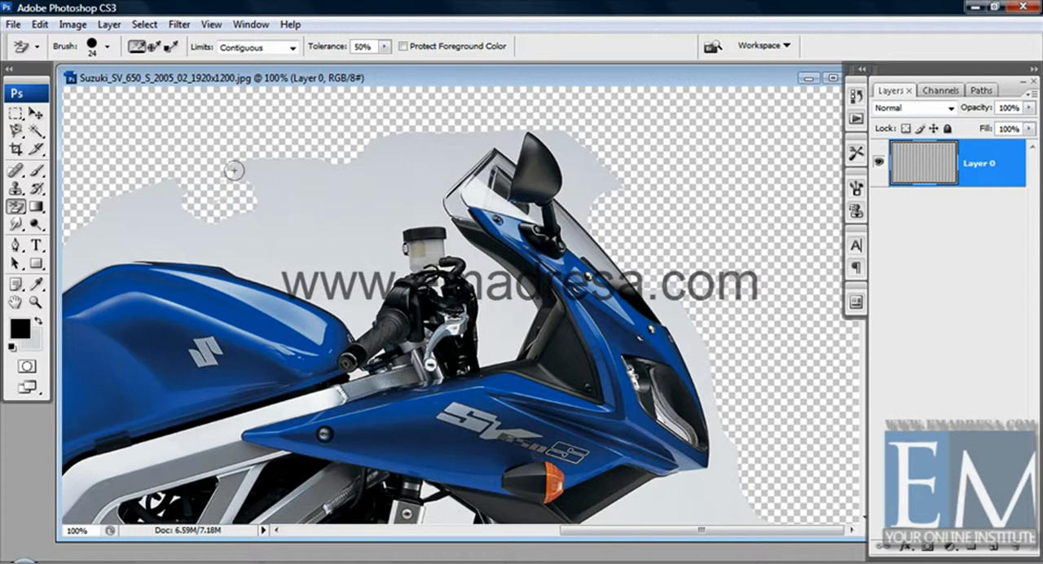
Set the Background Eraser brush diameter to 77 px for work around the motorcycle's seats.
{"action": "right_click", "coordinate": [213, 198]}
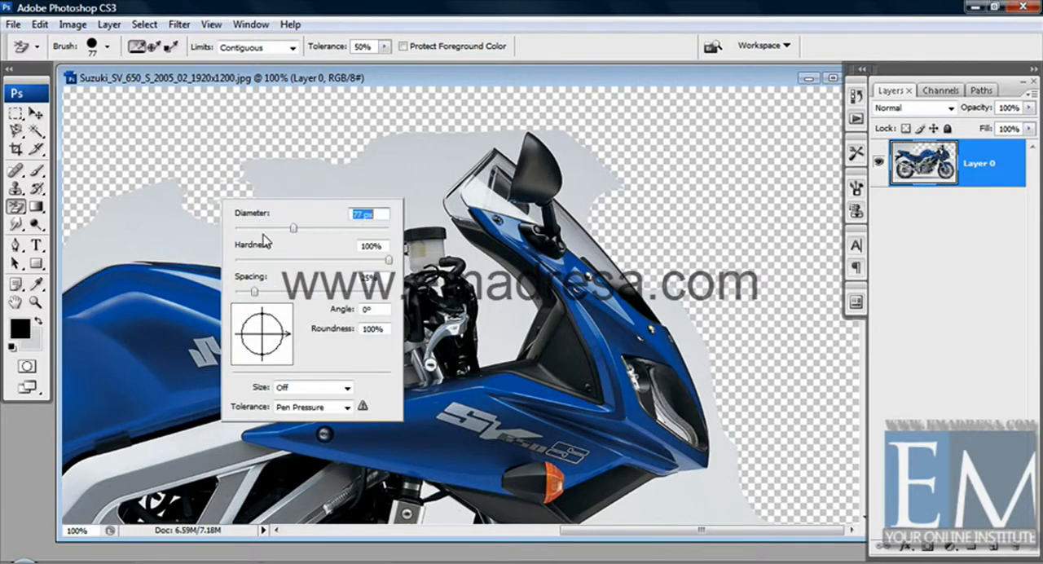
{"action": "key", "text": "Return"}
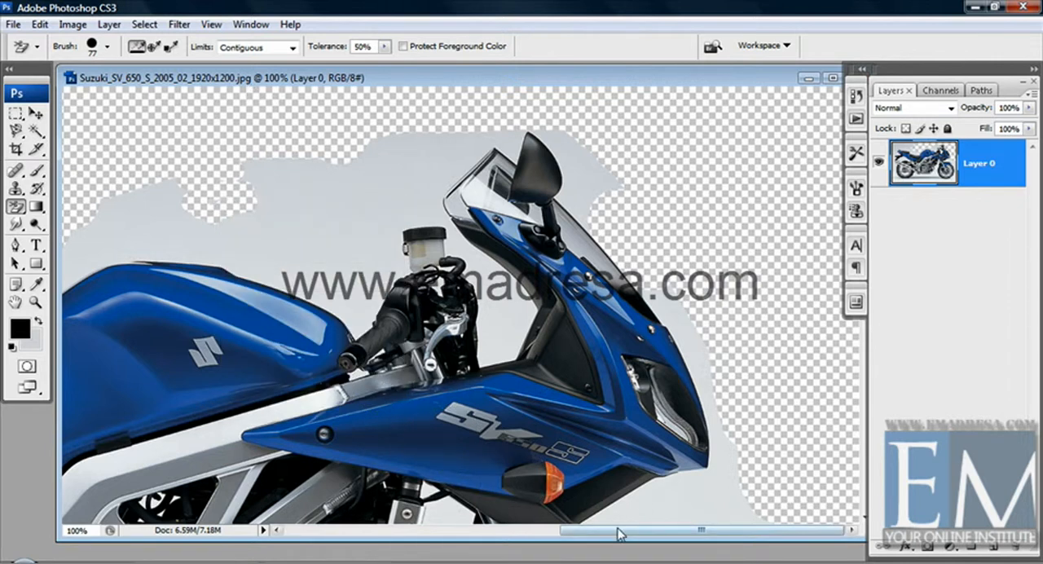
{"action": "left_click_drag", "start_coordinate": [620, 531], "coordinate": [441, 540]}
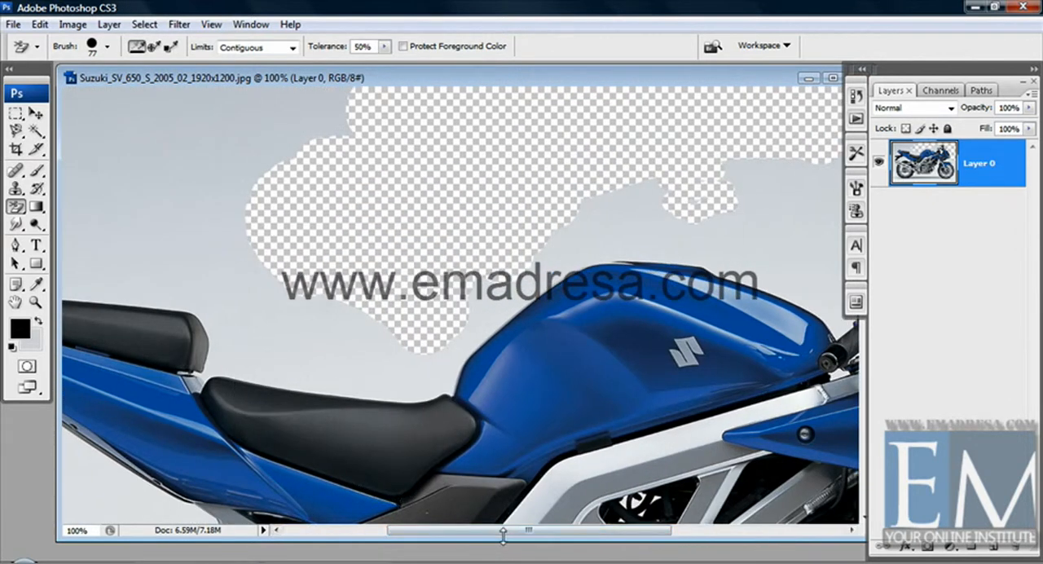
{"action": "left_click_drag", "start_coordinate": [503, 534], "coordinate": [455, 534]}
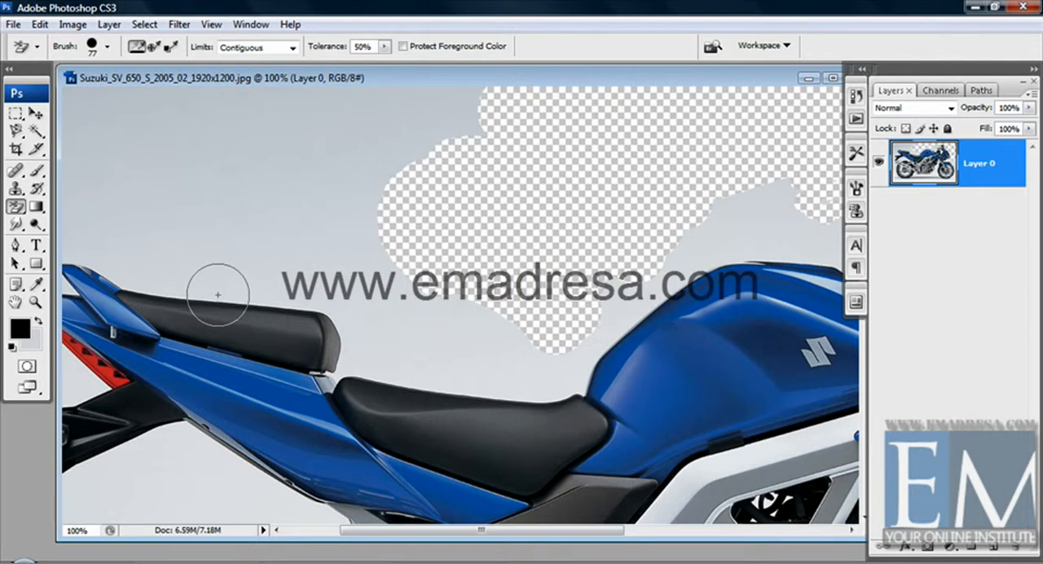
Try Background Eraser dabs sampled from the backdrop and from the rear seat itself, undoing each one.
{"action": "left_click", "coordinate": [218, 294]}
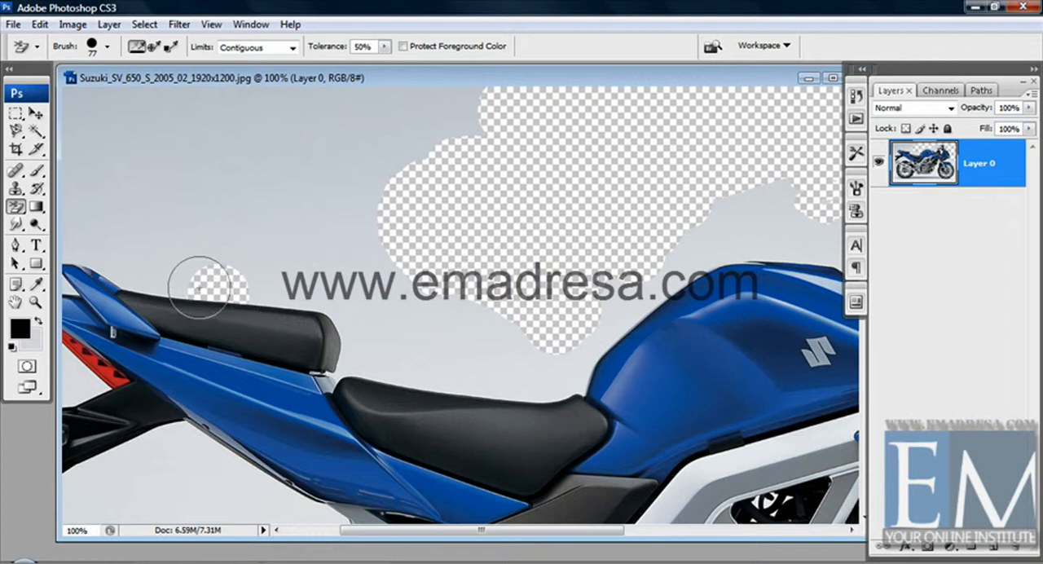
{"action": "key", "text": "ctrl+z"}
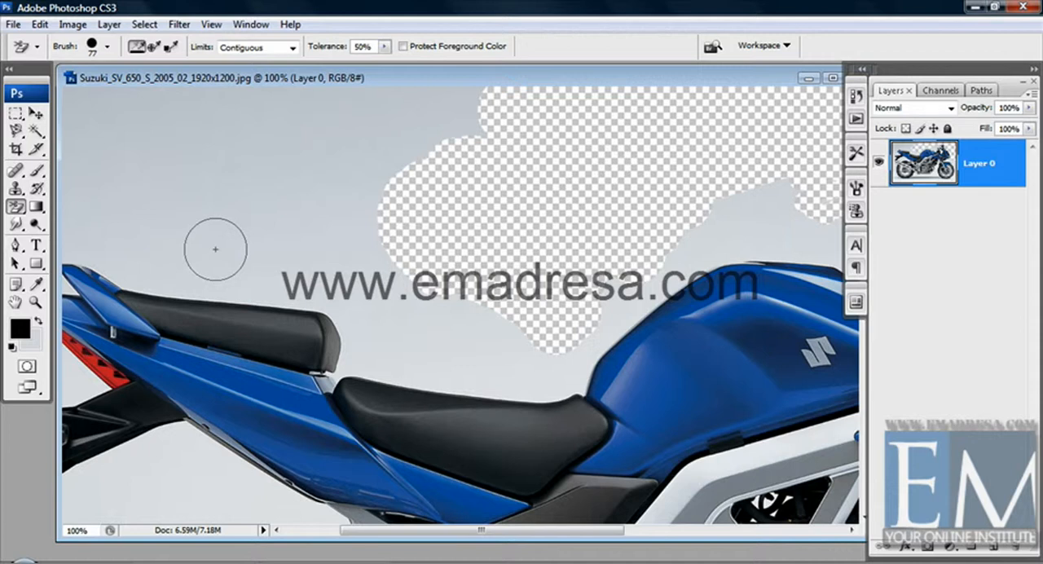
{"action": "left_click", "coordinate": [213, 307]}
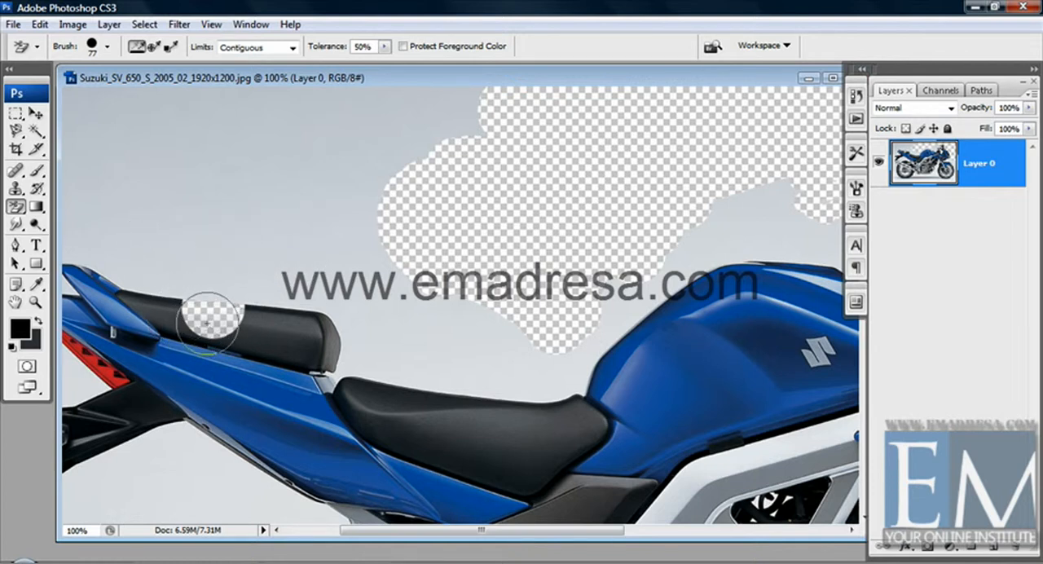
{"action": "key", "text": "ctrl+z"}
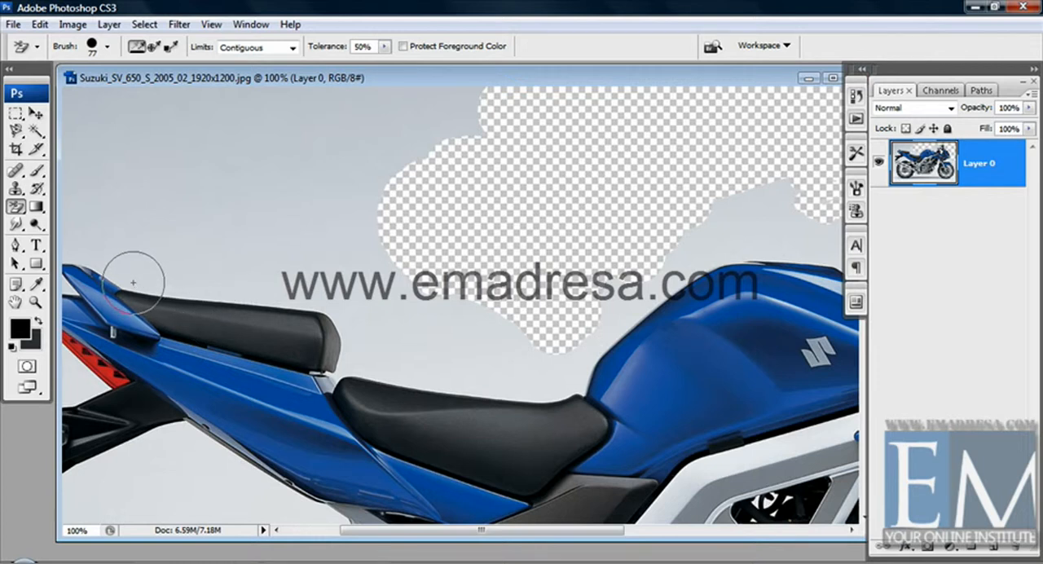
Erase the strip of backdrop along the top edge of the rear seat with the Background Eraser.
{"action": "left_click_drag", "start_coordinate": [133, 282], "coordinate": [361, 293]}
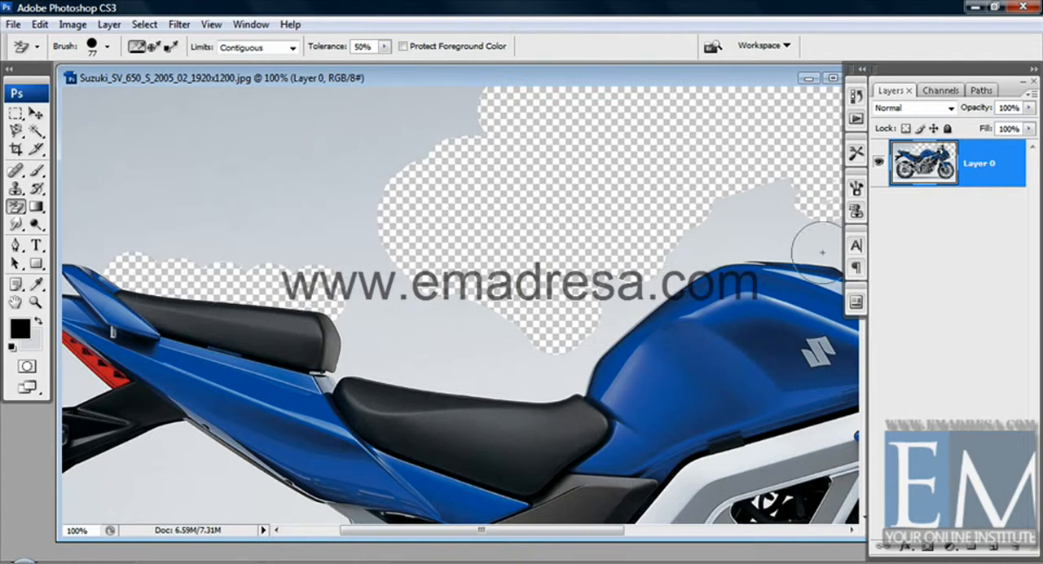
Add a new layer, place it beneath Layer 0, and fill it with black.
{"action": "left_click", "coordinate": [993, 550]}
{"action": "left_click_drag", "start_coordinate": [992, 179], "coordinate": [990, 237]}
{"action": "key", "text": "alt+BackSpace"}
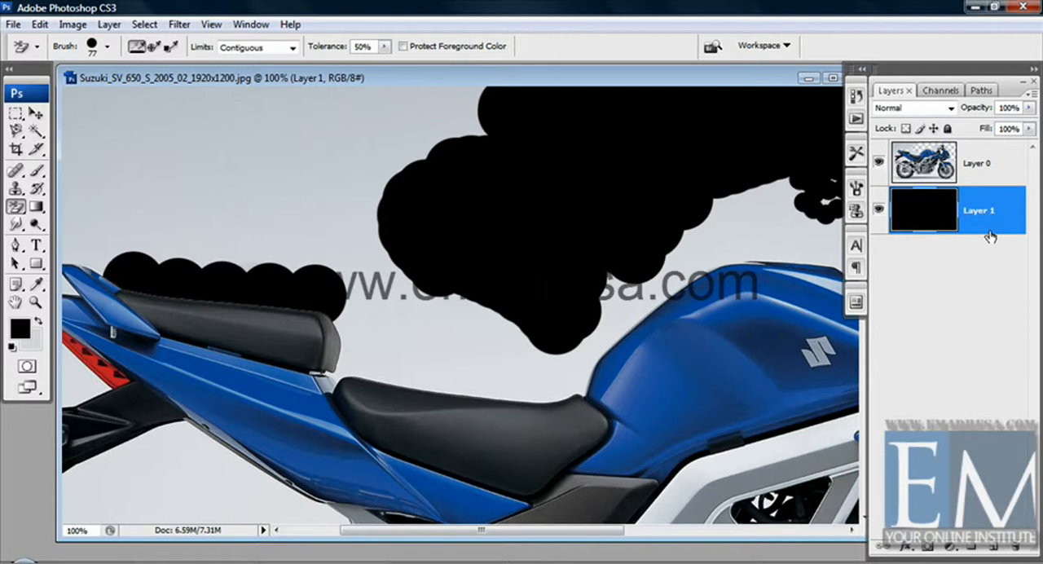
Erase the backdrop above the front seat on Layer 0, using a 117 px Background Eraser brush.
{"action": "right_click", "coordinate": [513, 274]}
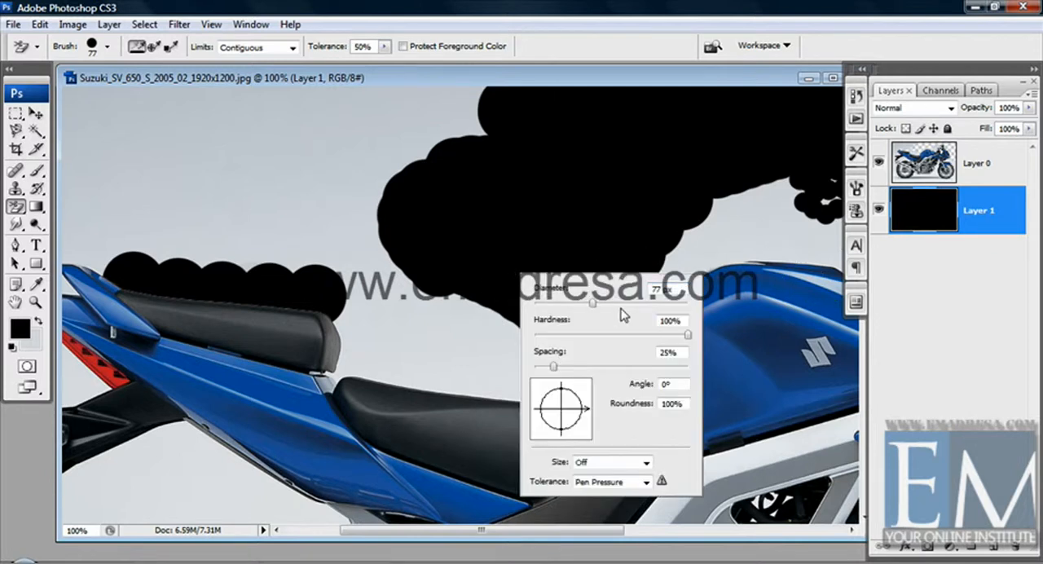
{"action": "left_click", "coordinate": [444, 80]}
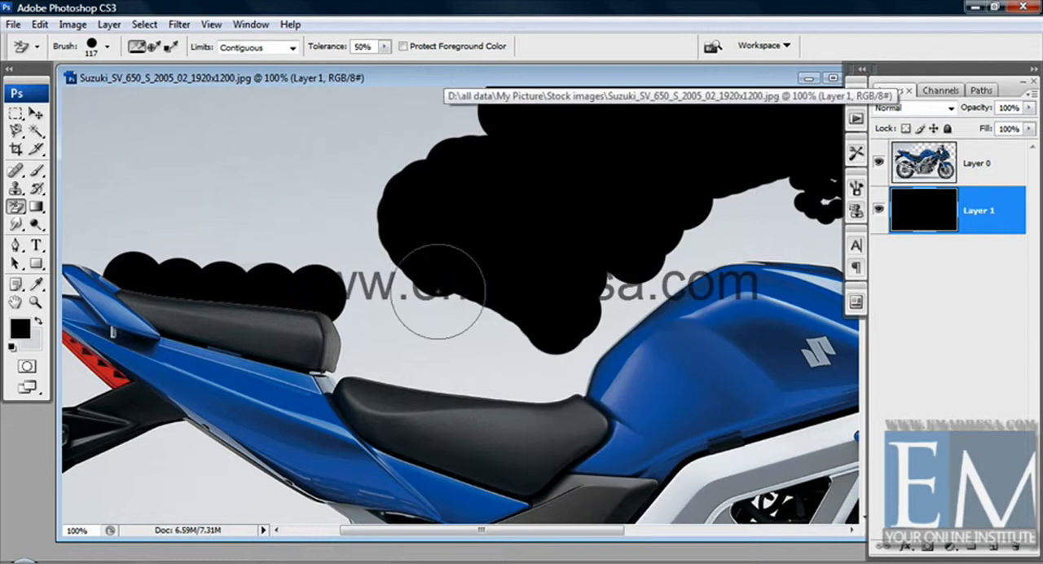
{"action": "left_click", "coordinate": [430, 378]}
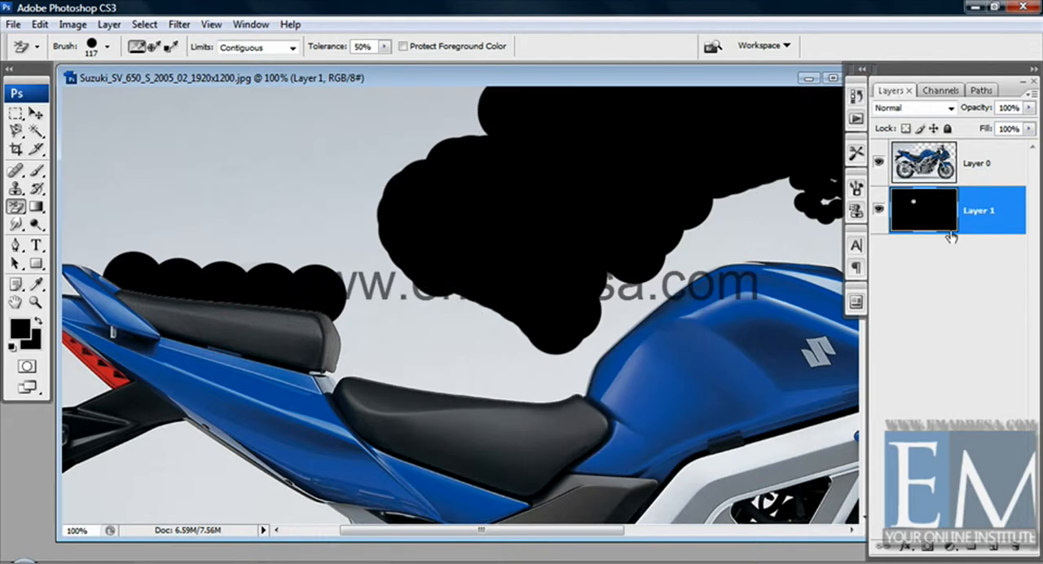
{"action": "left_click", "coordinate": [999, 163]}
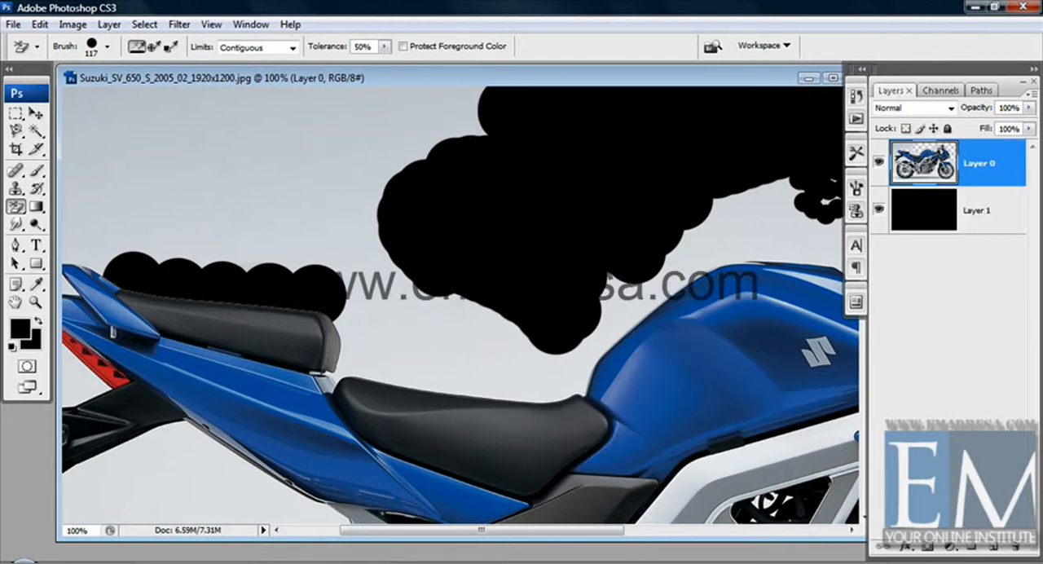
{"action": "left_click", "coordinate": [530, 374]}
{"action": "left_click", "coordinate": [453, 375]}
{"action": "left_click", "coordinate": [374, 369]}
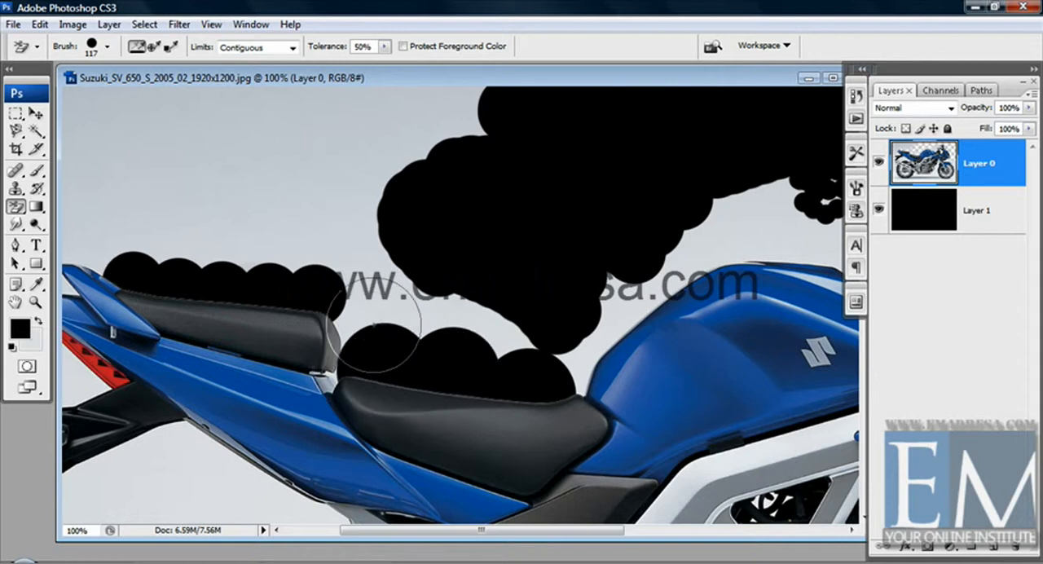
{"action": "left_click", "coordinate": [357, 316]}
{"action": "left_click", "coordinate": [419, 296]}
{"action": "left_click", "coordinate": [489, 328]}
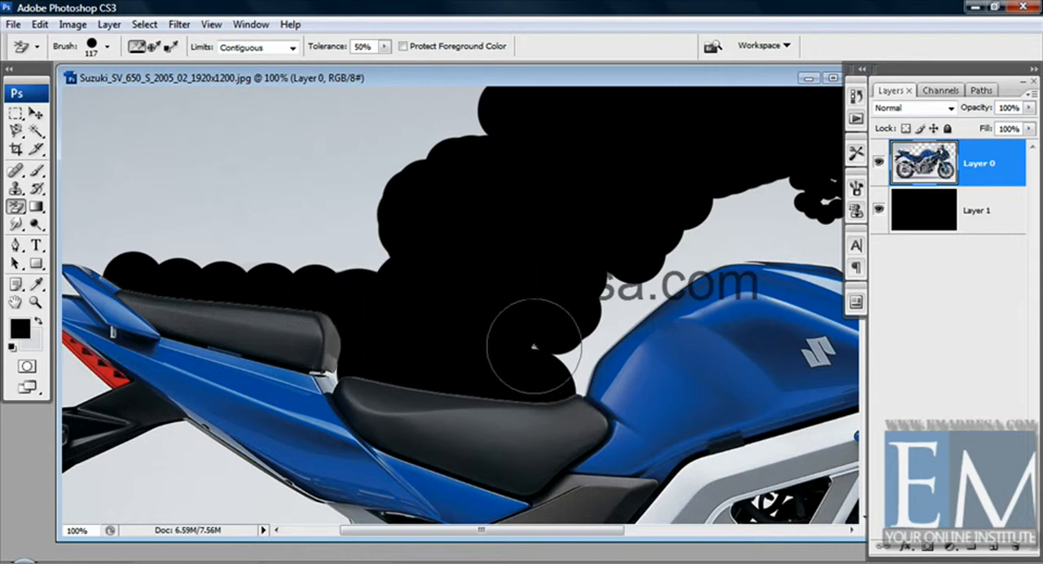
Erase the backdrop along the rear and top edge of the fuel tank, plus two patches above the rear seat.
{"action": "left_click", "coordinate": [579, 353]}
{"action": "left_click", "coordinate": [629, 307]}
{"action": "left_click", "coordinate": [697, 263]}
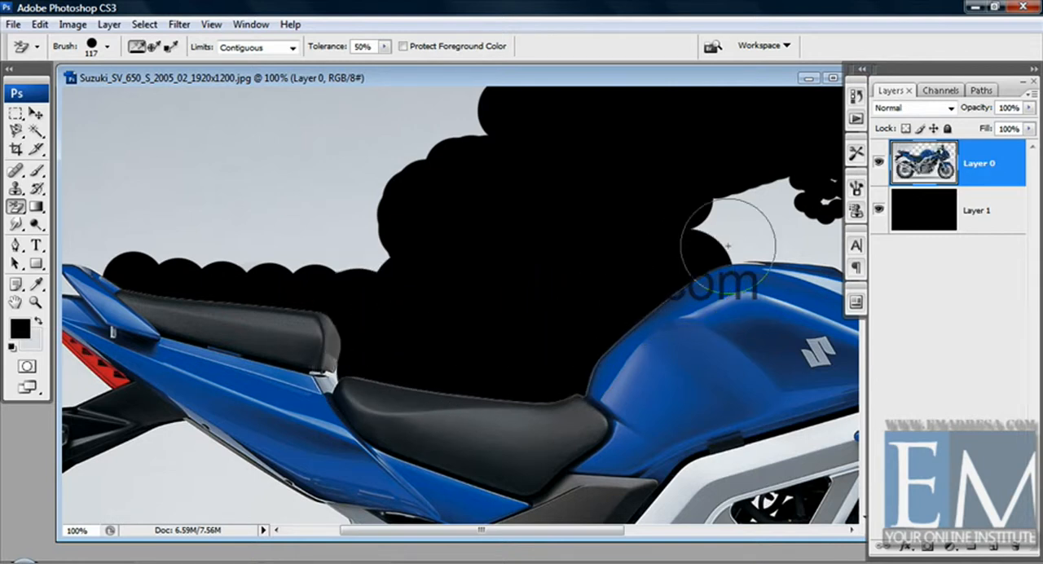
{"action": "left_click", "coordinate": [743, 233]}
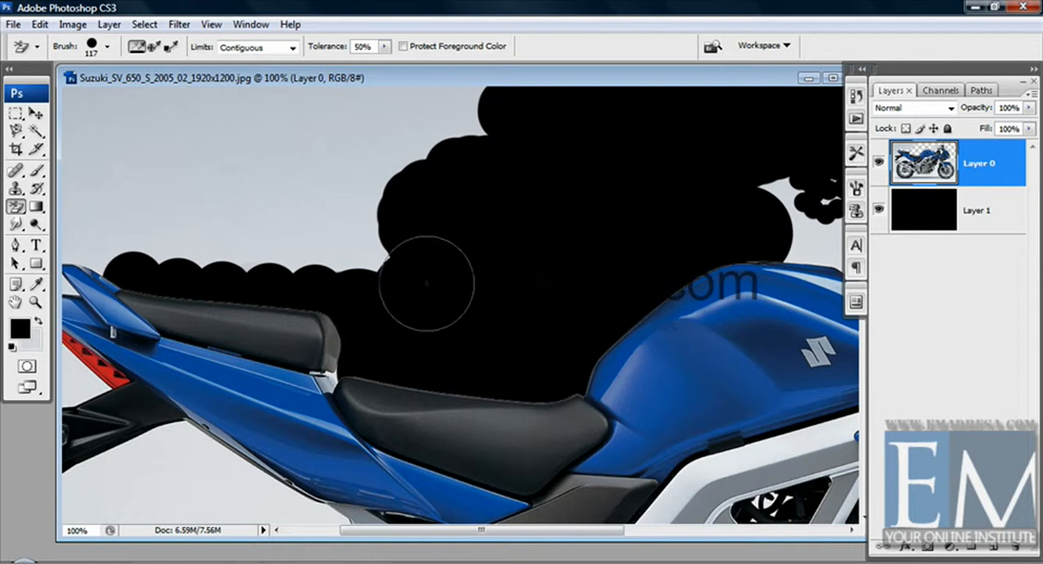
{"action": "left_click", "coordinate": [343, 237]}
{"action": "left_click", "coordinate": [175, 245]}
Erase the backdrop around the rear turn signal and down the tail bracket to the exhaust tip, undoing the extra dab beside the muffler.
{"action": "left_click_drag", "start_coordinate": [184, 244], "coordinate": [431, 213]}
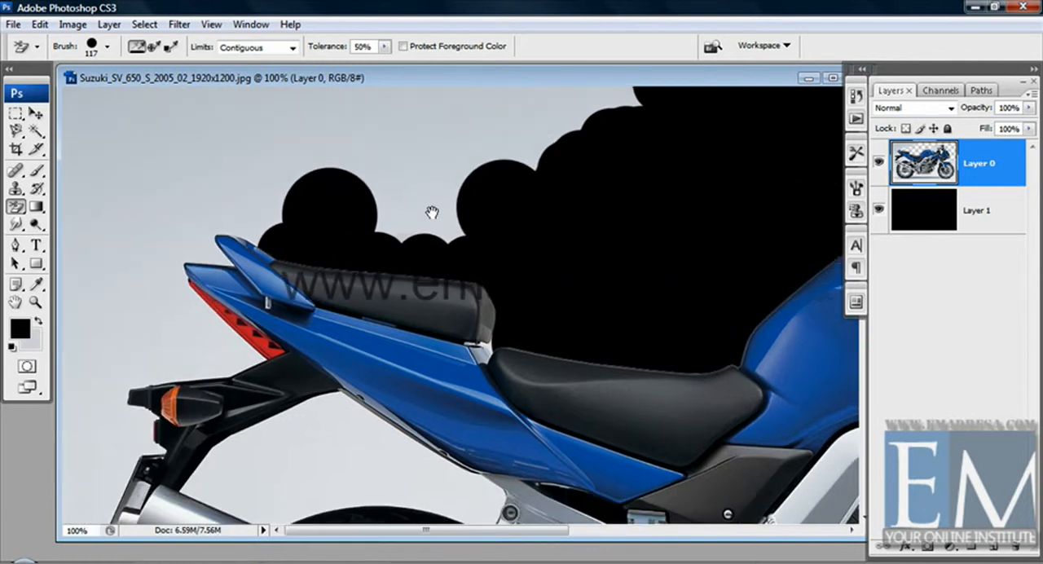
{"action": "left_click", "coordinate": [202, 362]}
{"action": "left_click", "coordinate": [142, 365]}
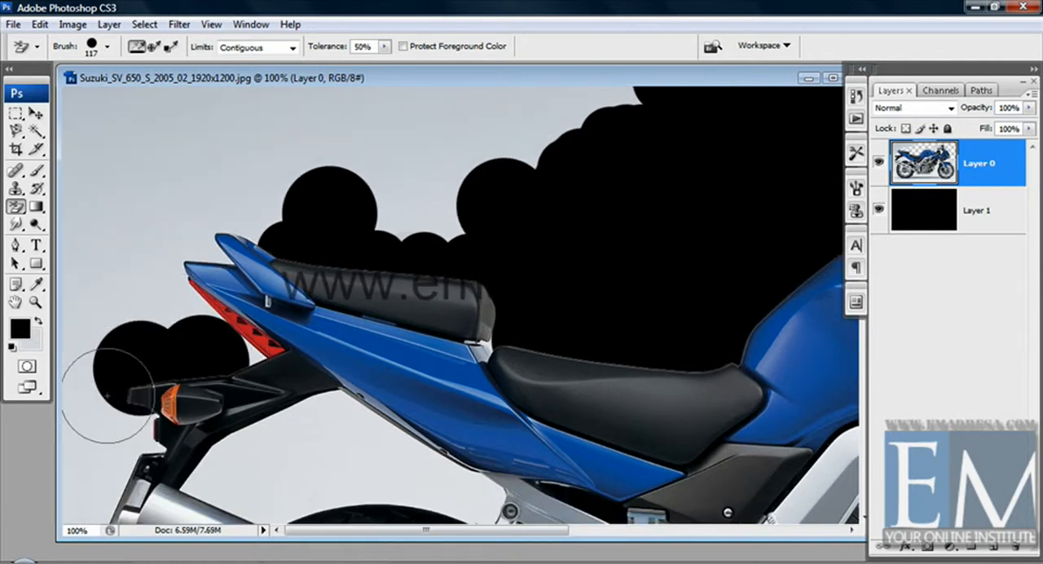
{"action": "left_click", "coordinate": [127, 432]}
{"action": "left_click", "coordinate": [140, 442]}
{"action": "left_click_drag", "start_coordinate": [186, 403], "coordinate": [187, 247]}
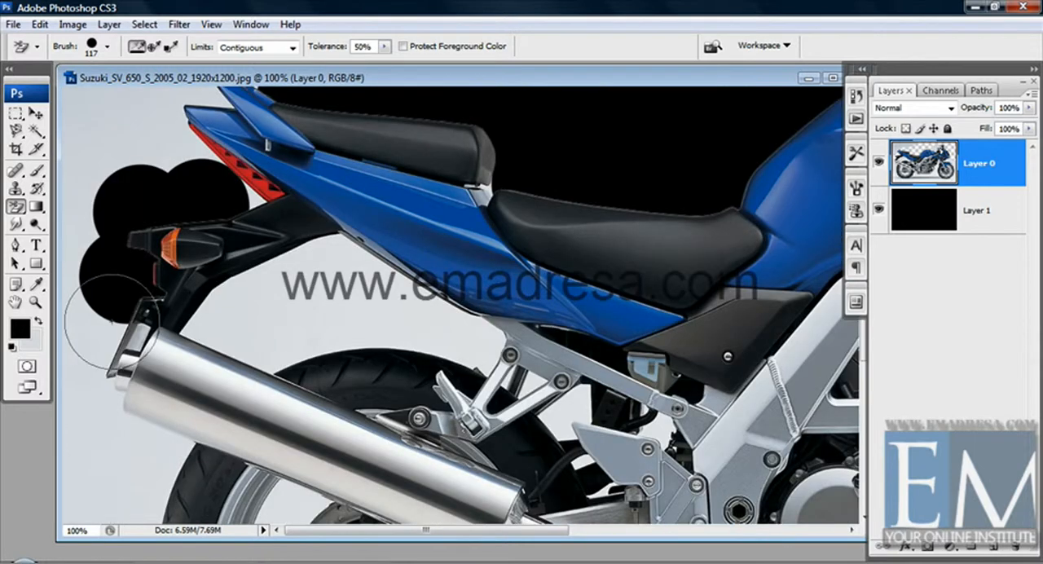
{"action": "left_click", "coordinate": [99, 350]}
{"action": "left_click", "coordinate": [112, 410]}
{"action": "left_click_drag", "start_coordinate": [163, 443], "coordinate": [169, 415]}
{"action": "key", "text": "ctrl+z"}
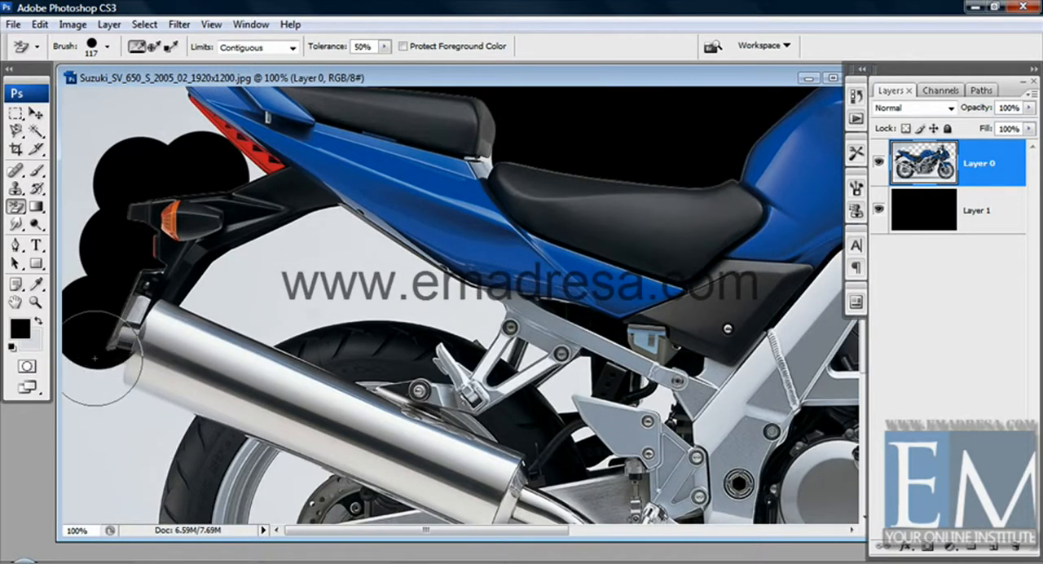
Erase the backdrop along the outer rear edge of the back tire, from the muffler down toward the ground.
{"action": "left_click_drag", "start_coordinate": [115, 378], "coordinate": [114, 317]}
{"action": "left_click", "coordinate": [150, 389]}
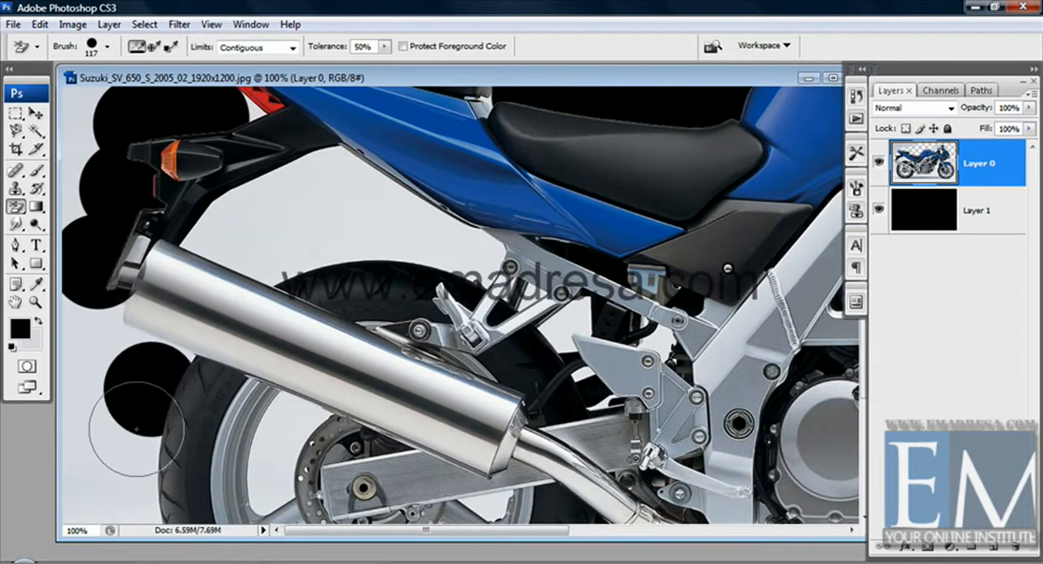
{"action": "left_click", "coordinate": [134, 444]}
{"action": "left_click_drag", "start_coordinate": [147, 441], "coordinate": [147, 367]}
{"action": "left_click", "coordinate": [135, 440]}
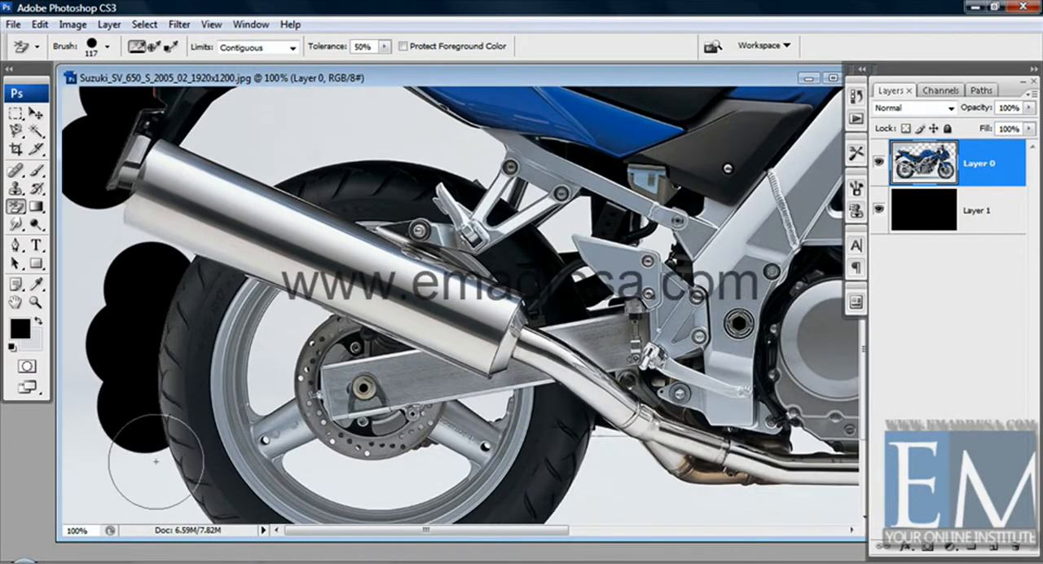
{"action": "left_click_drag", "start_coordinate": [157, 491], "coordinate": [152, 349]}
{"action": "left_click", "coordinate": [151, 333]}
{"action": "left_click", "coordinate": [194, 397]}
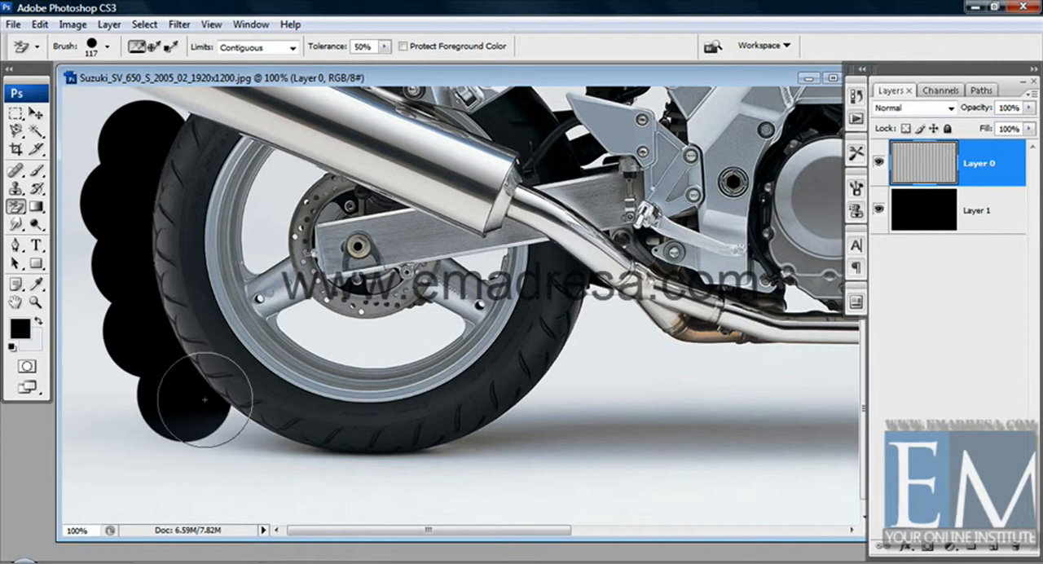
Erase the backdrop and ground shadow beneath the back tire and up its front side to the exhaust pipe.
{"action": "left_click", "coordinate": [240, 439]}
{"action": "left_click", "coordinate": [280, 461]}
{"action": "left_click", "coordinate": [324, 478]}
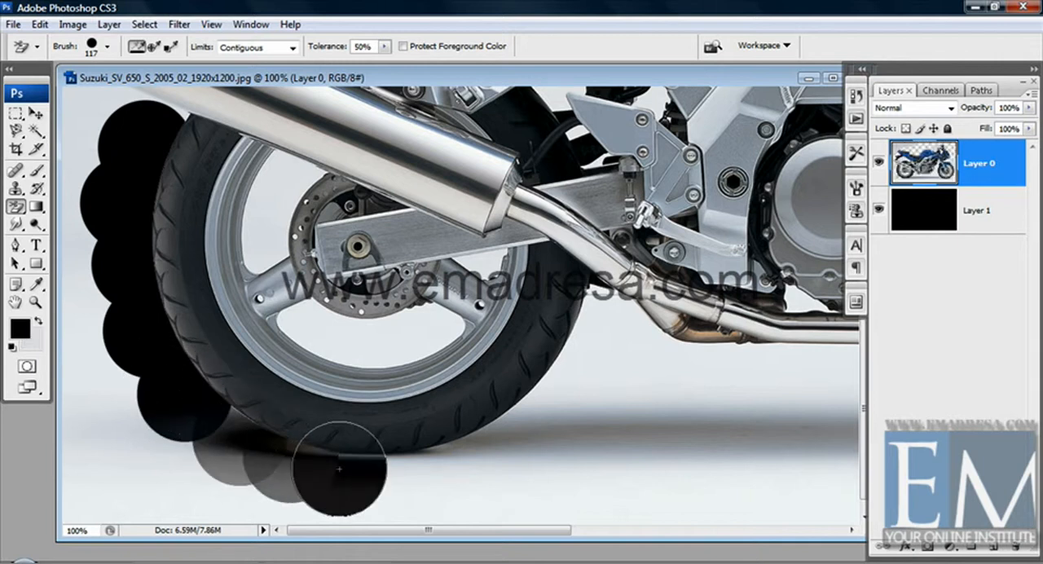
{"action": "left_click", "coordinate": [377, 479]}
{"action": "left_click", "coordinate": [455, 457]}
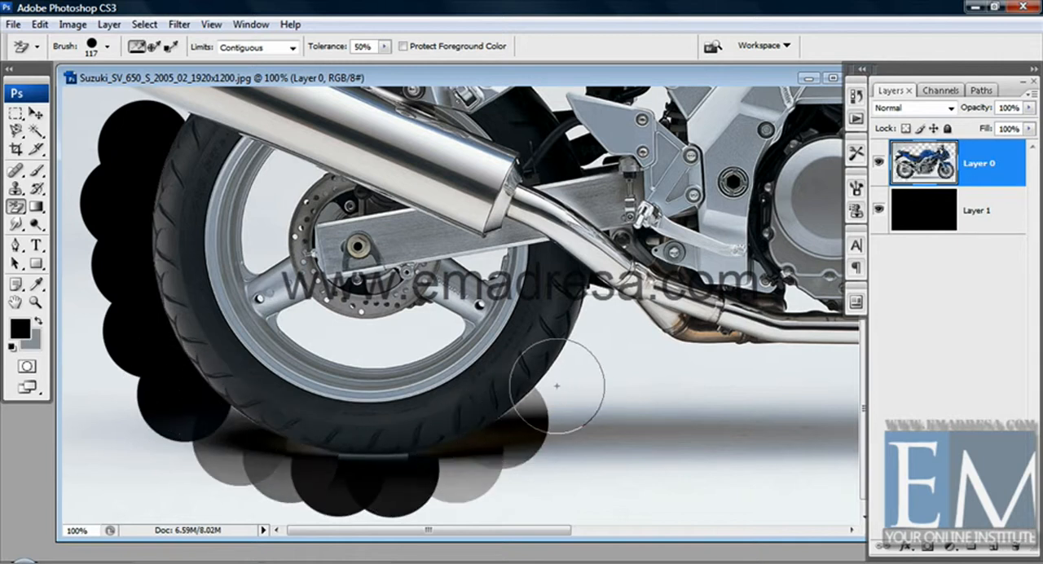
{"action": "left_click", "coordinate": [529, 418]}
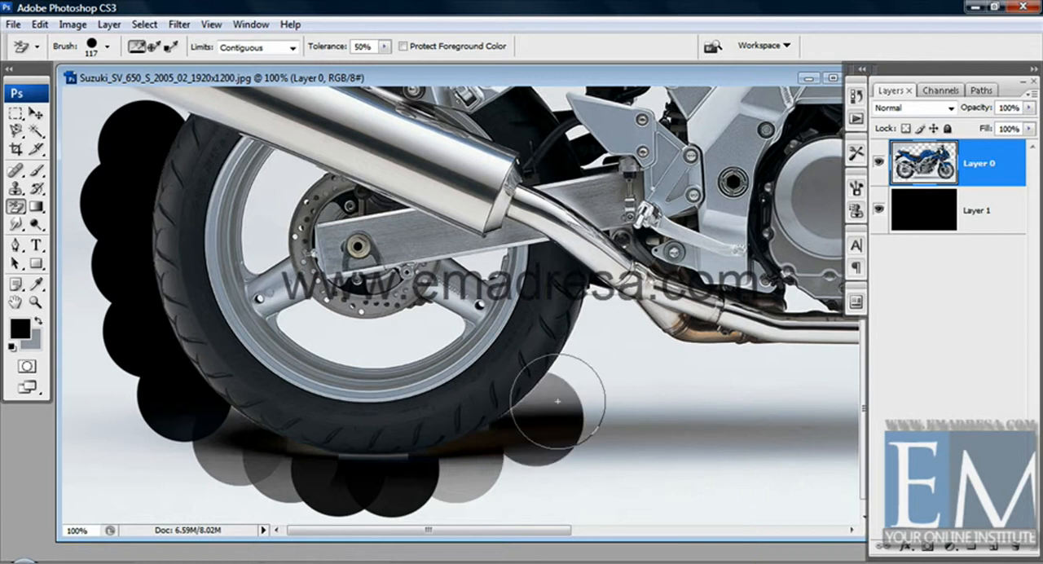
{"action": "left_click", "coordinate": [560, 394]}
{"action": "left_click", "coordinate": [605, 331]}
Erase the backdrop along the underside of the exhaust pipe, from the back tire to the pipe's front bend.
{"action": "key", "text": "space"}
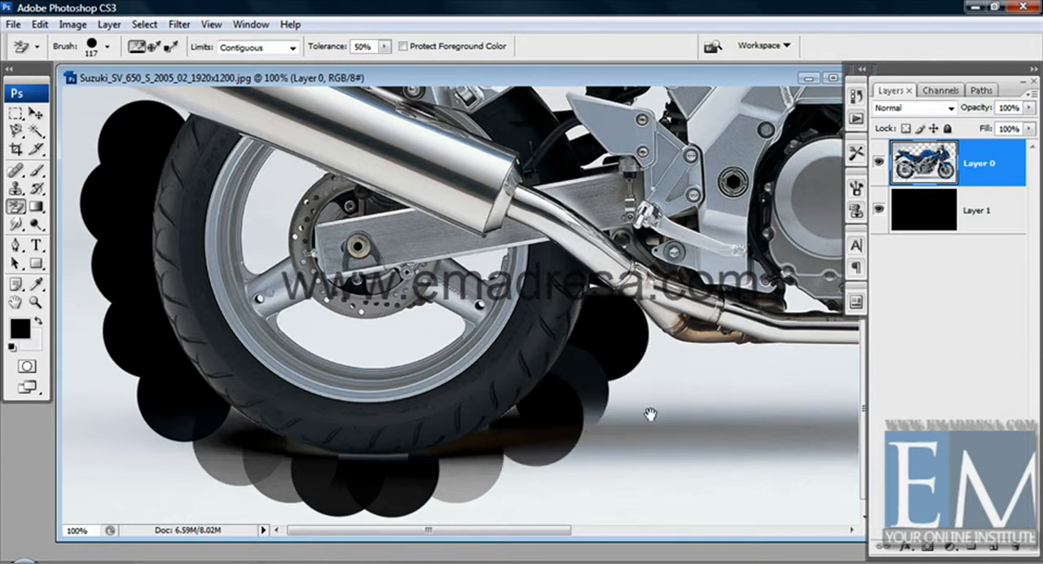
{"action": "left_click_drag", "start_coordinate": [650, 414], "coordinate": [528, 440]}
{"action": "left_click", "coordinate": [552, 380]}
{"action": "key", "text": "space"}
{"action": "left_click_drag", "start_coordinate": [648, 397], "coordinate": [569, 403]}
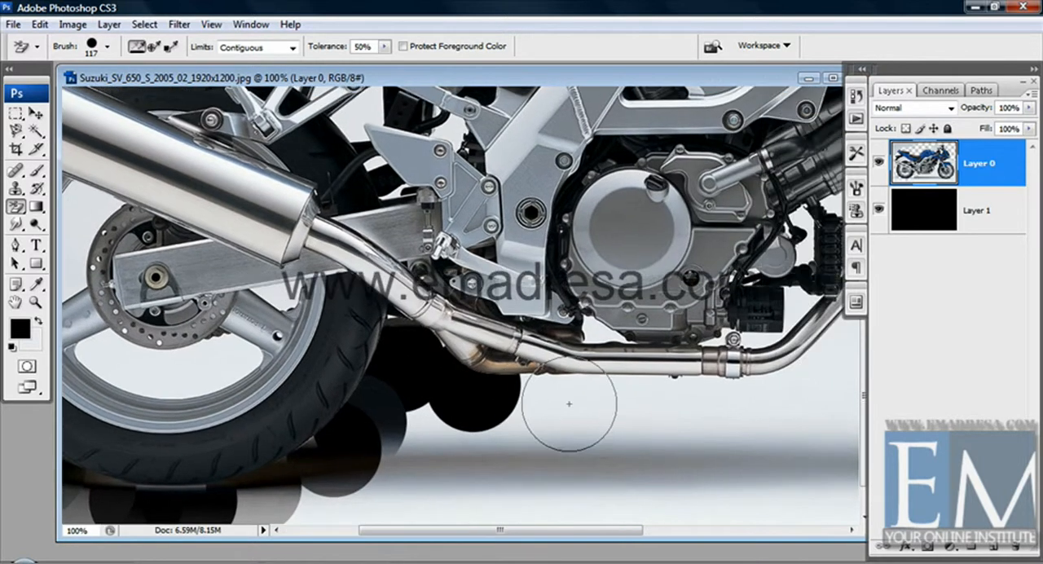
{"action": "left_click_drag", "start_coordinate": [642, 399], "coordinate": [555, 402]}
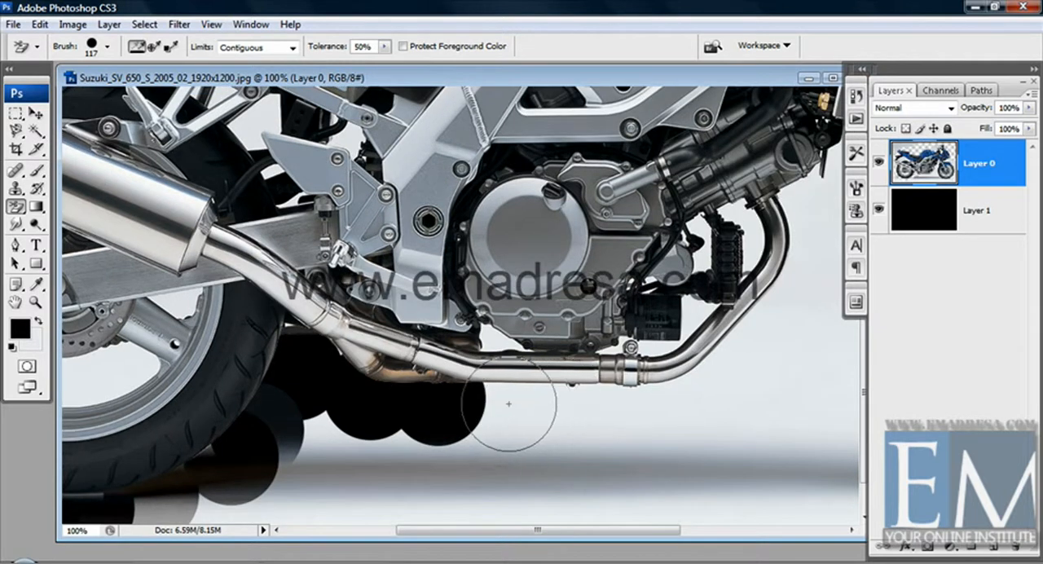
{"action": "left_click_drag", "start_coordinate": [685, 404], "coordinate": [595, 425]}
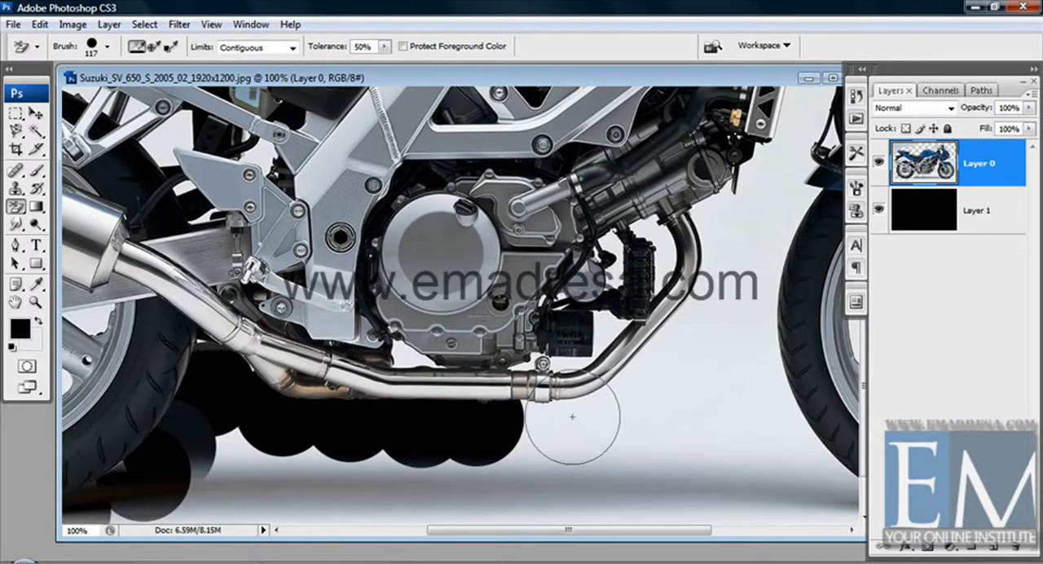
{"action": "key", "text": "space"}
{"action": "left_click_drag", "start_coordinate": [631, 432], "coordinate": [565, 457]}
{"action": "left_click", "coordinate": [564, 416]}
Erase the backdrop in front of the exhaust's upward curve, up to the engine cylinder.
{"action": "key", "text": "space"}
{"action": "left_click_drag", "start_coordinate": [604, 403], "coordinate": [574, 509]}
{"action": "left_click", "coordinate": [595, 414]}
{"action": "left_click", "coordinate": [634, 368]}
{"action": "left_click", "coordinate": [604, 375]}
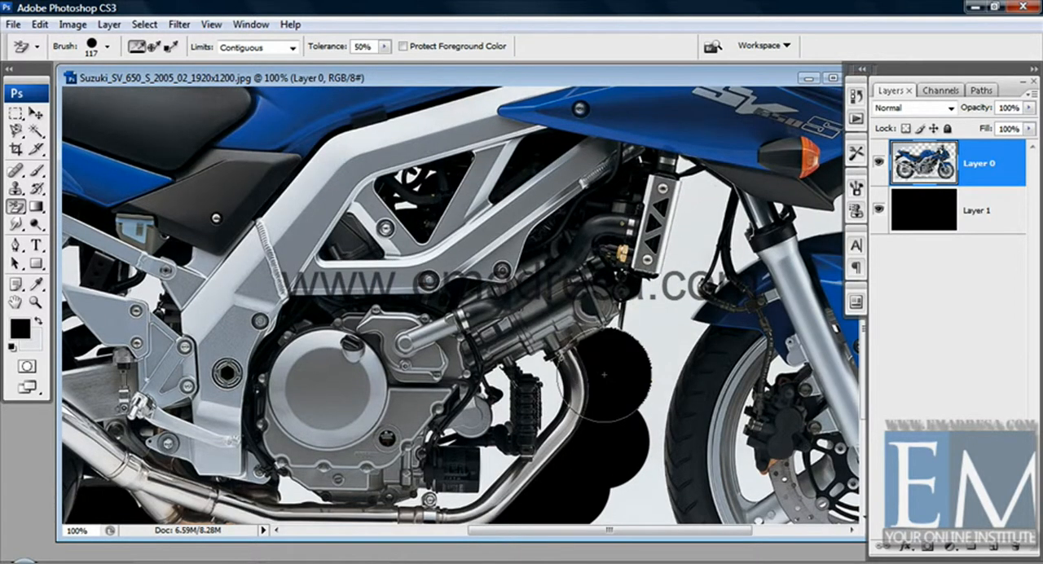
Erase the backdrop between the engine and front tire, and between the radiator and front fork.
{"action": "left_click", "coordinate": [665, 338]}
{"action": "left_click", "coordinate": [691, 246]}
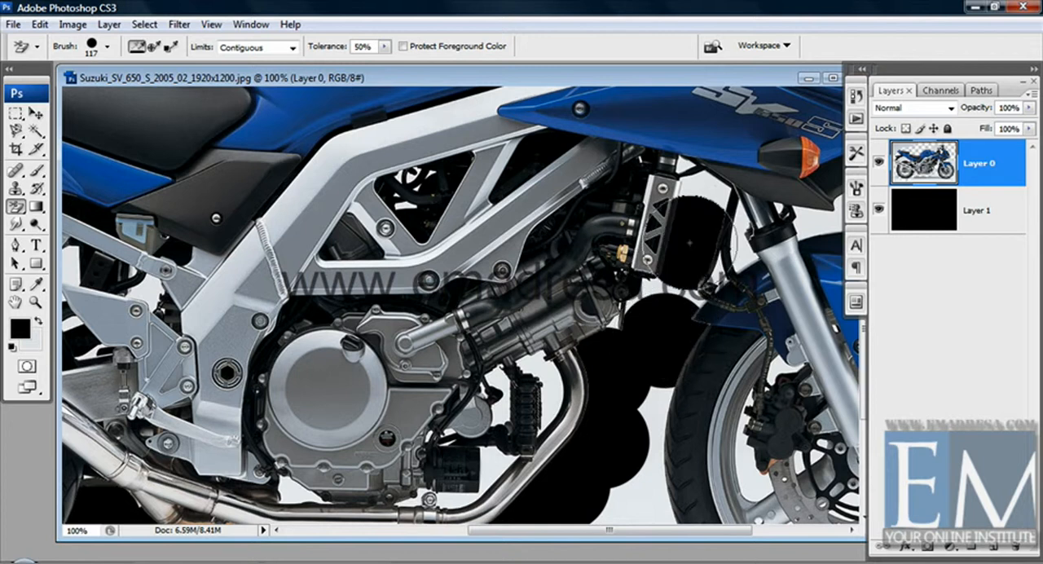
{"action": "left_click", "coordinate": [703, 204]}
{"action": "left_click_drag", "start_coordinate": [661, 372], "coordinate": [640, 309]}
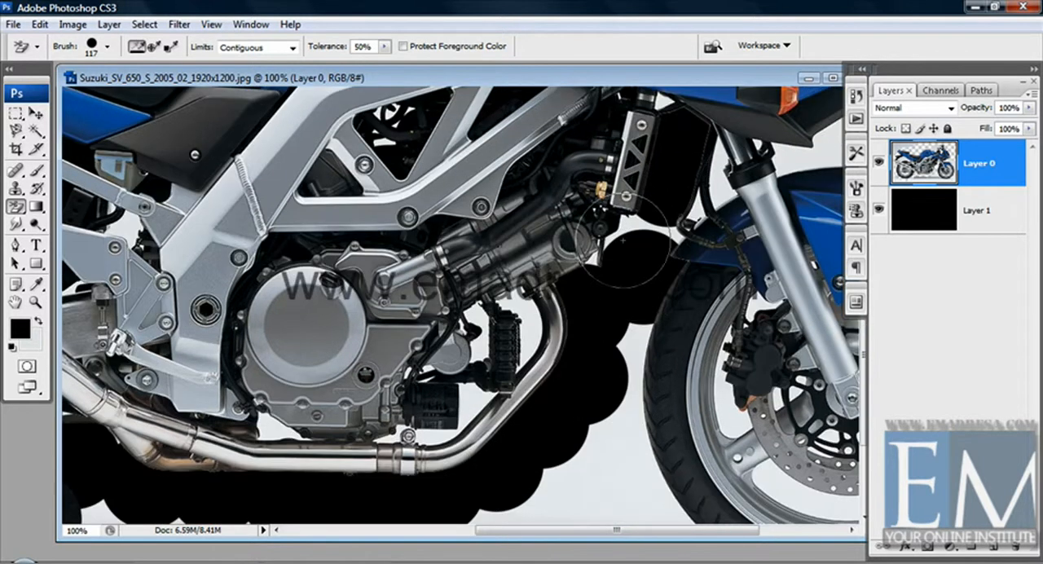
Erase the backdrop below the radiator and along the rear edge of the front tire, beside the exhaust bend.
{"action": "left_click", "coordinate": [631, 226]}
{"action": "left_click_drag", "start_coordinate": [615, 390], "coordinate": [578, 315]}
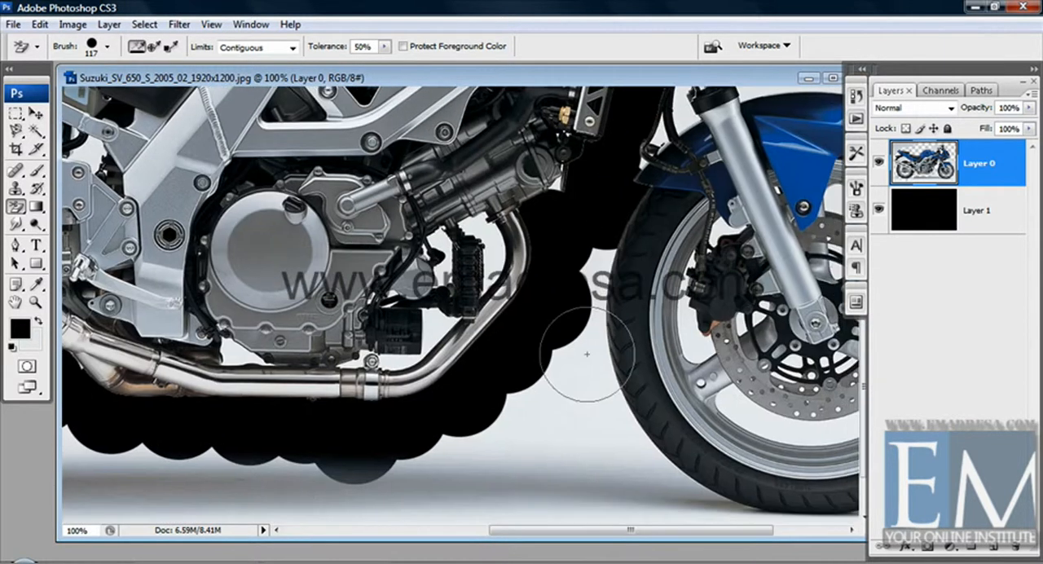
{"action": "left_click", "coordinate": [604, 368]}
{"action": "left_click", "coordinate": [591, 281]}
{"action": "left_click", "coordinate": [594, 327]}
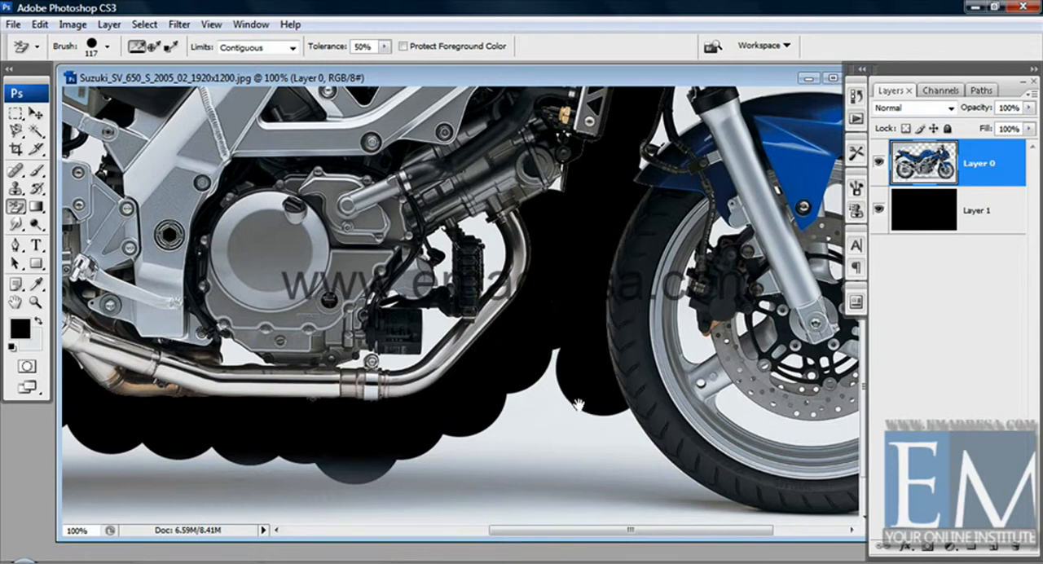
Erase the backdrop and ground shadow along the lower rear edge and underside of the front tire.
{"action": "mouse_move", "coordinate": [610, 425]}
{"action": "left_mouse_down"}
{"action": "mouse_move", "coordinate": [594, 349]}
{"action": "mouse_move", "coordinate": [465, 328]}
{"action": "left_mouse_up"}
{"action": "left_click", "coordinate": [595, 360]}
{"action": "left_click", "coordinate": [534, 334]}
{"action": "left_click", "coordinate": [560, 441]}
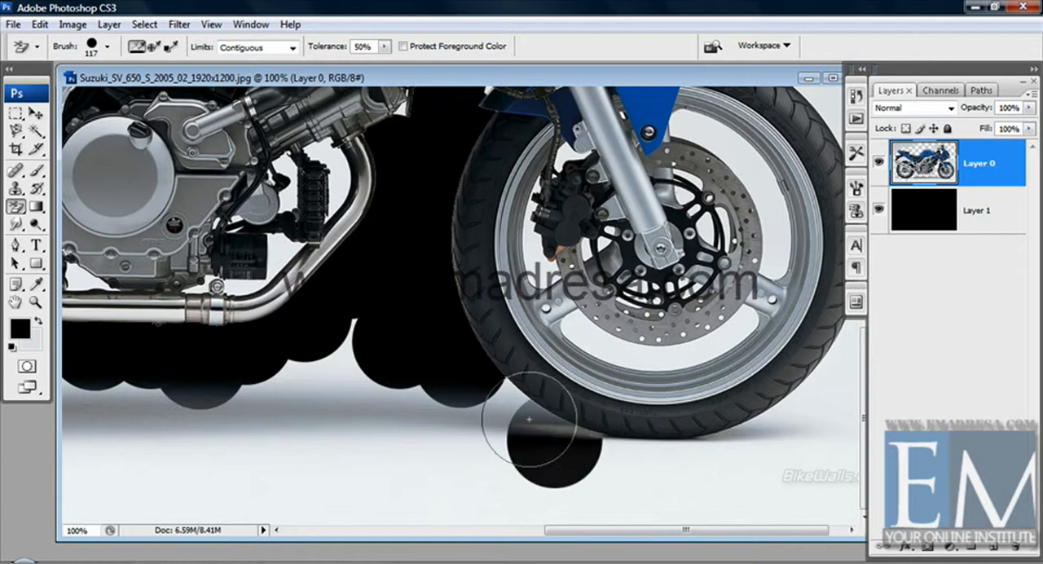
{"action": "left_click", "coordinate": [498, 408]}
{"action": "left_click", "coordinate": [642, 465]}
{"action": "left_click", "coordinate": [706, 461]}
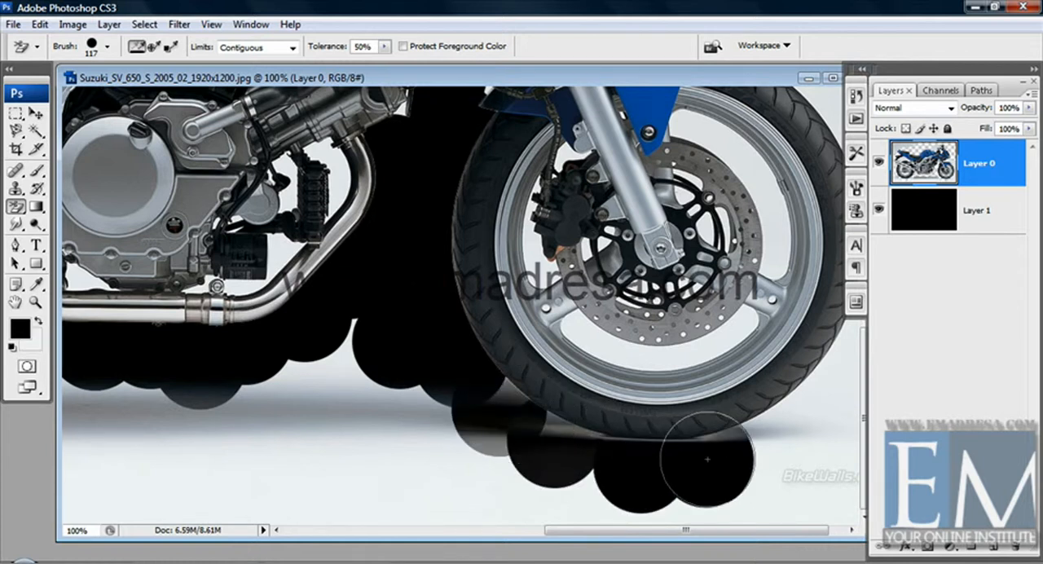
Erase the backdrop from the front tire's lower front side up along its forward edge.
{"action": "left_click", "coordinate": [759, 439]}
{"action": "left_click_drag", "start_coordinate": [658, 450], "coordinate": [616, 463]}
{"action": "left_click", "coordinate": [783, 401]}
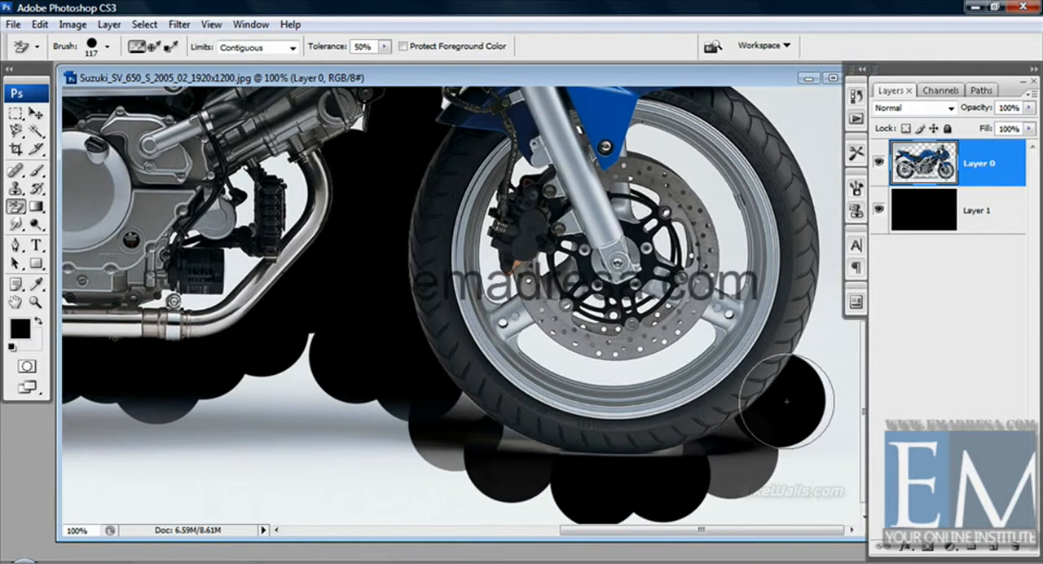
{"action": "left_click", "coordinate": [815, 350]}
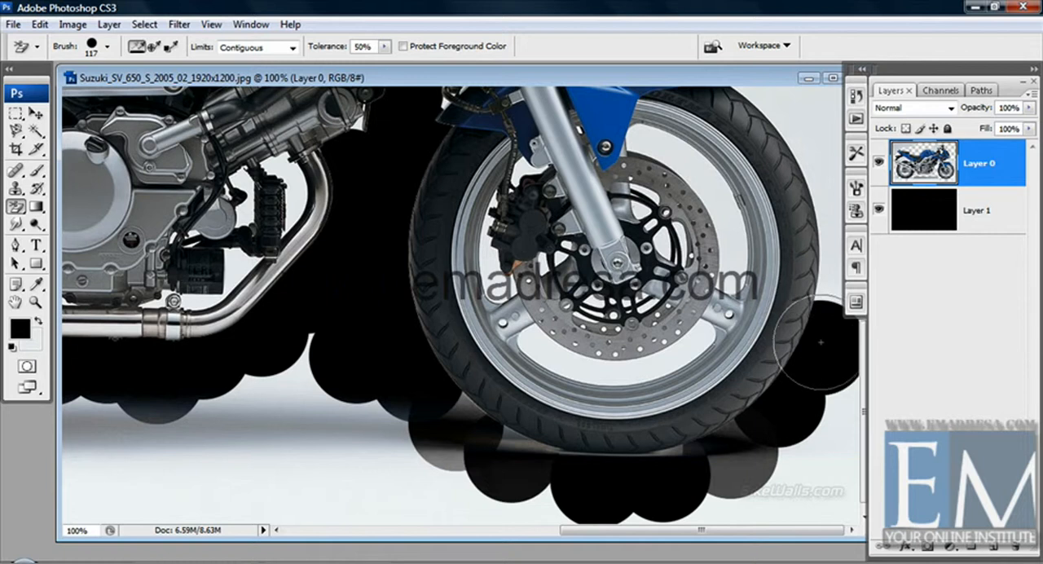
{"action": "left_click", "coordinate": [827, 263]}
{"action": "left_click", "coordinate": [829, 185]}
{"action": "left_click", "coordinate": [807, 152]}
Erase the backdrop above the front tire, around the fender tip and along the fender's upper edge.
{"action": "left_click_drag", "start_coordinate": [717, 245], "coordinate": [664, 482]}
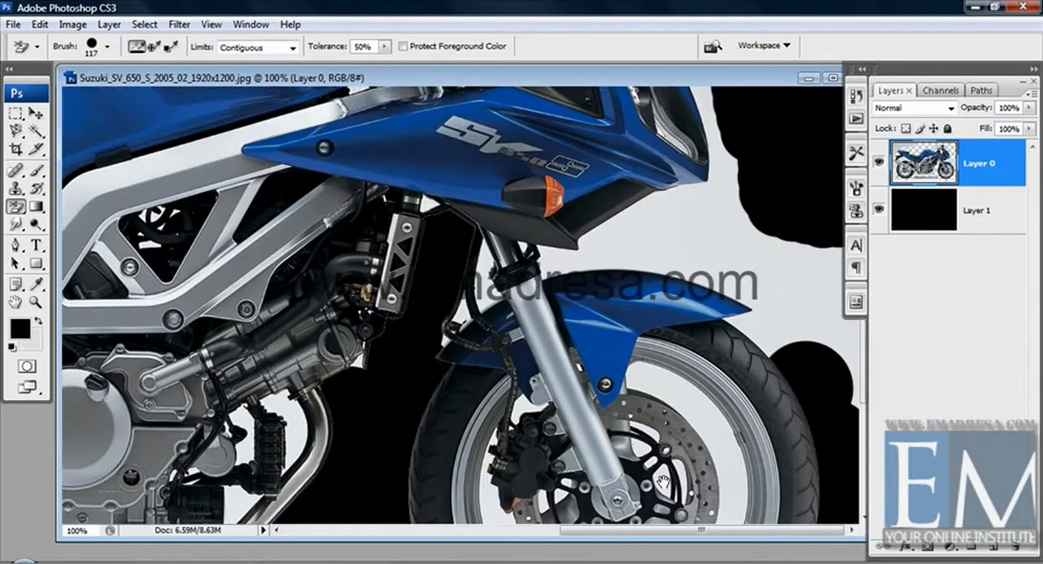
{"action": "left_click", "coordinate": [759, 328]}
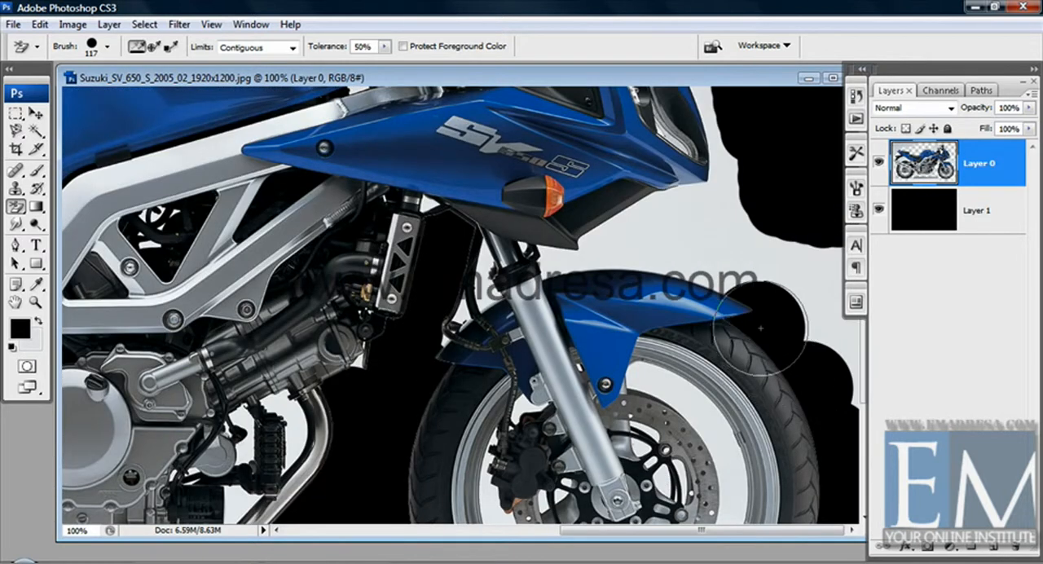
{"action": "left_click", "coordinate": [806, 293]}
{"action": "left_click", "coordinate": [764, 250]}
{"action": "left_click", "coordinate": [686, 266]}
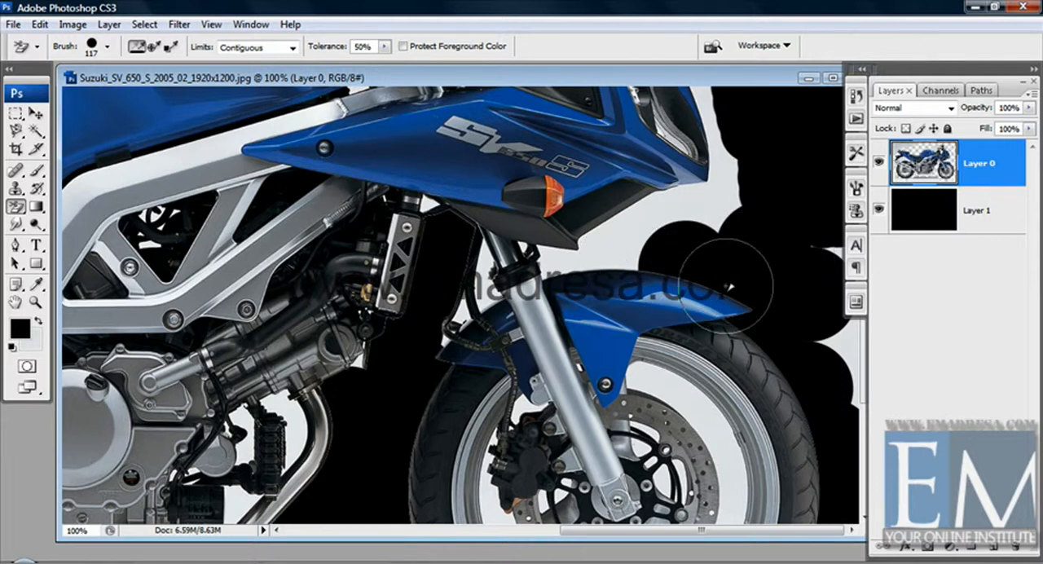
{"action": "left_click", "coordinate": [657, 262]}
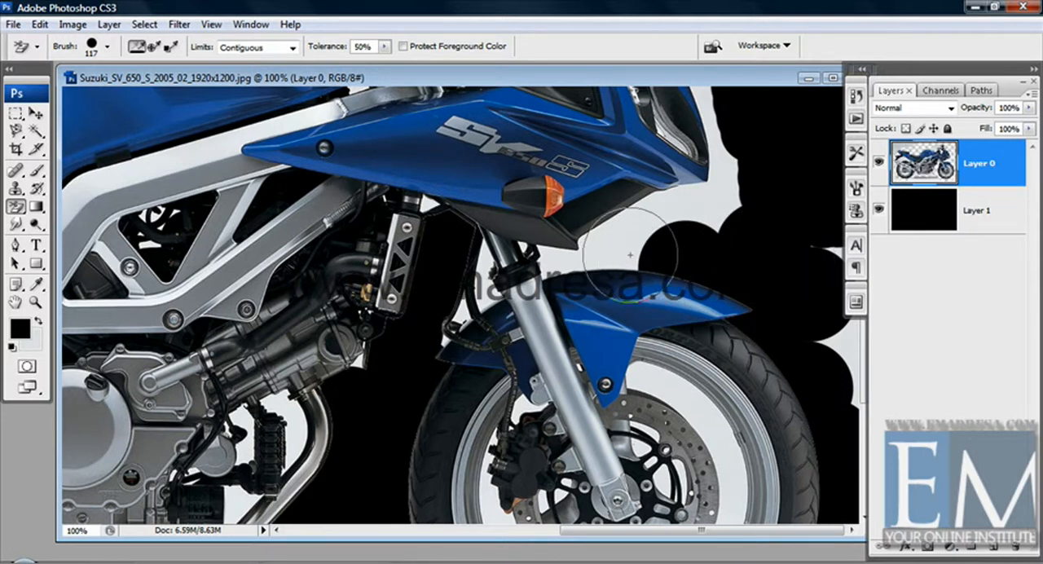
Erase the backdrop between the front fender and the underside of the fairing nose.
{"action": "left_click", "coordinate": [623, 250]}
{"action": "left_click", "coordinate": [675, 211]}
{"action": "left_click", "coordinate": [713, 195]}
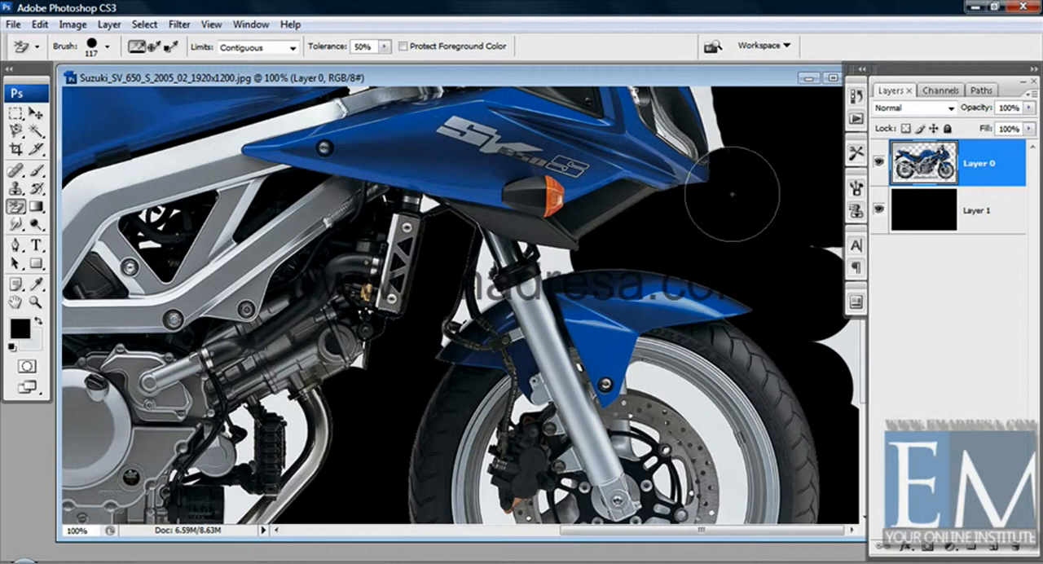
Erase the backdrop along the headlight and the front edge of the windshield up to the mirror.
{"action": "scroll", "coordinate": [713, 200], "scroll_direction": "up", "scroll_amount": 3}
{"action": "left_click", "coordinate": [705, 188]}
{"action": "left_click", "coordinate": [692, 163]}
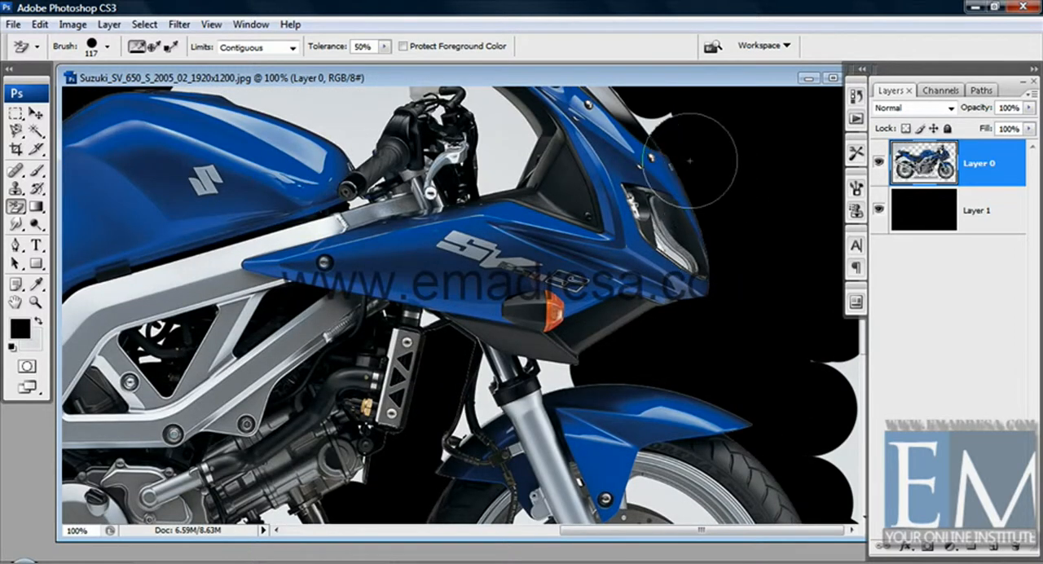
{"action": "left_click", "coordinate": [653, 122]}
{"action": "mouse_move", "coordinate": [653, 123]}
{"action": "left_mouse_down"}
{"action": "mouse_move", "coordinate": [831, 293]}
{"action": "mouse_move", "coordinate": [774, 295]}
{"action": "left_mouse_up"}
{"action": "left_click", "coordinate": [695, 190]}
{"action": "left_click", "coordinate": [674, 139]}
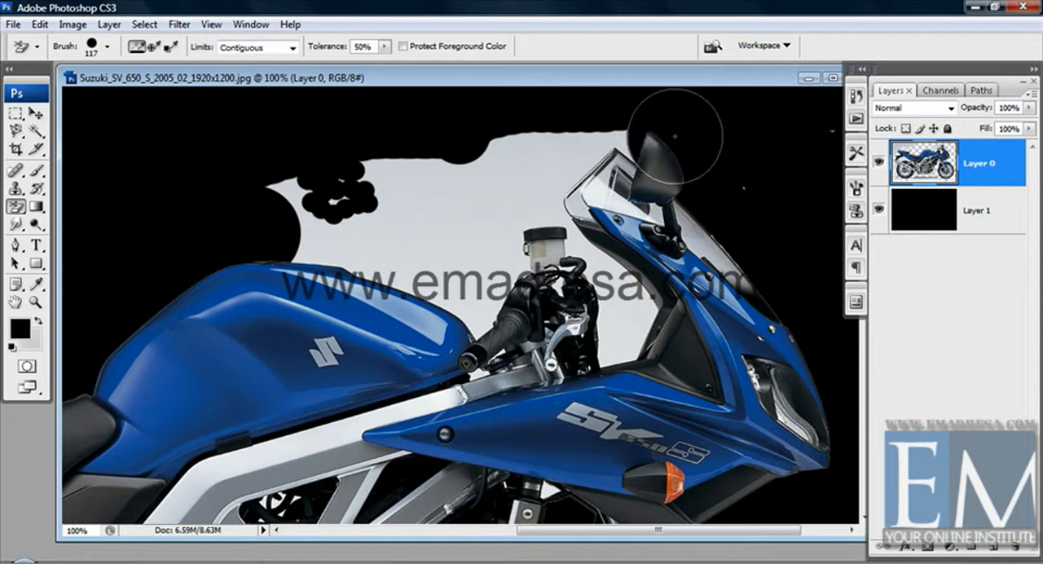
Switch from the Background Eraser to the Magic Eraser tool.
{"action": "left_click", "coordinate": [16, 207]}
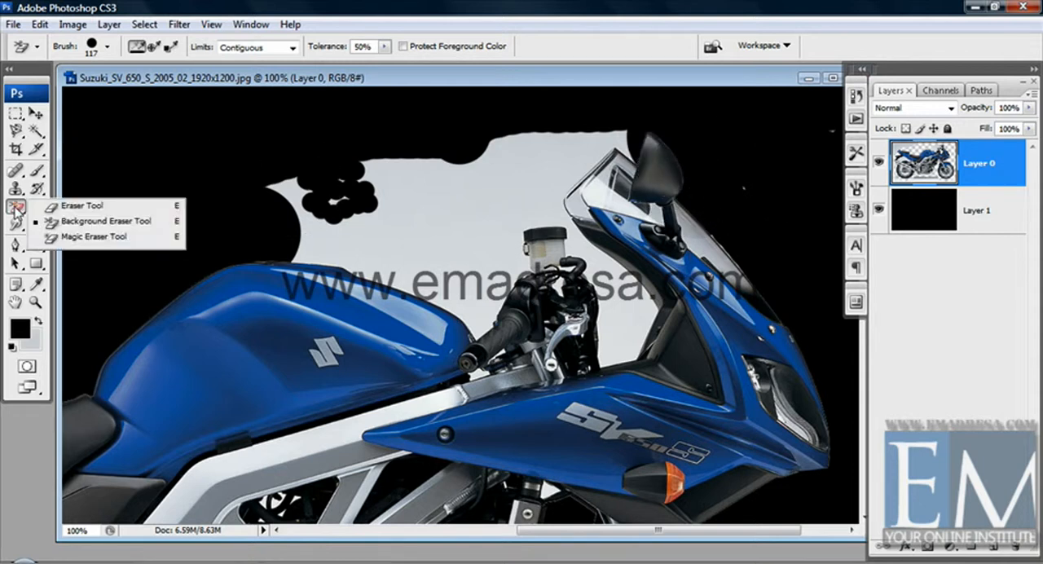
{"action": "left_click", "coordinate": [93, 236]}
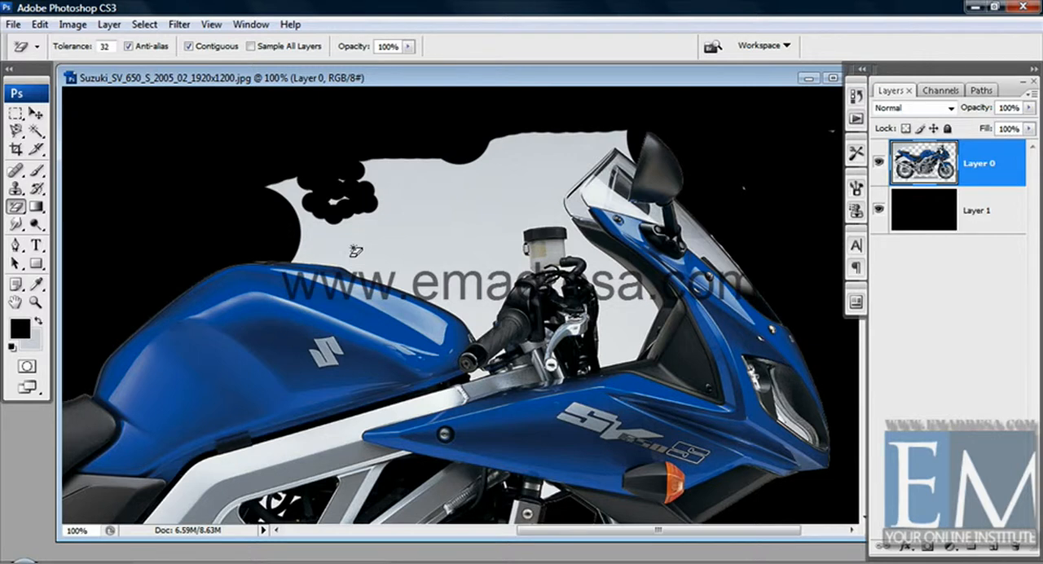
Undo the latest Background Eraser strokes around the mirror, windshield, headlight and fairing nose.
{"action": "key", "text": "ctrl+alt+z"}
{"action": "key", "text": "ctrl+alt+z"}
{"action": "key", "text": "ctrl+alt+z"}
{"action": "key", "text": "ctrl+alt+z"}
{"action": "key", "text": "ctrl+alt+z"}
{"action": "key", "text": "ctrl+alt+z"}
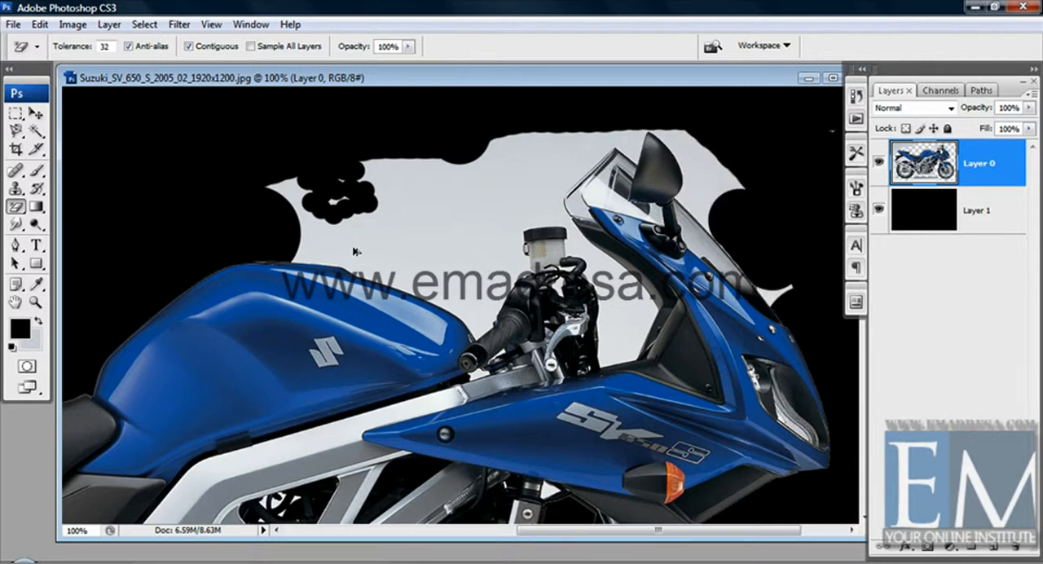
{"action": "key", "text": "ctrl+alt+z"}
{"action": "key", "text": "ctrl+alt+z"}
{"action": "key", "text": "ctrl+alt+z"}
{"action": "key", "text": "ctrl+alt+z"}
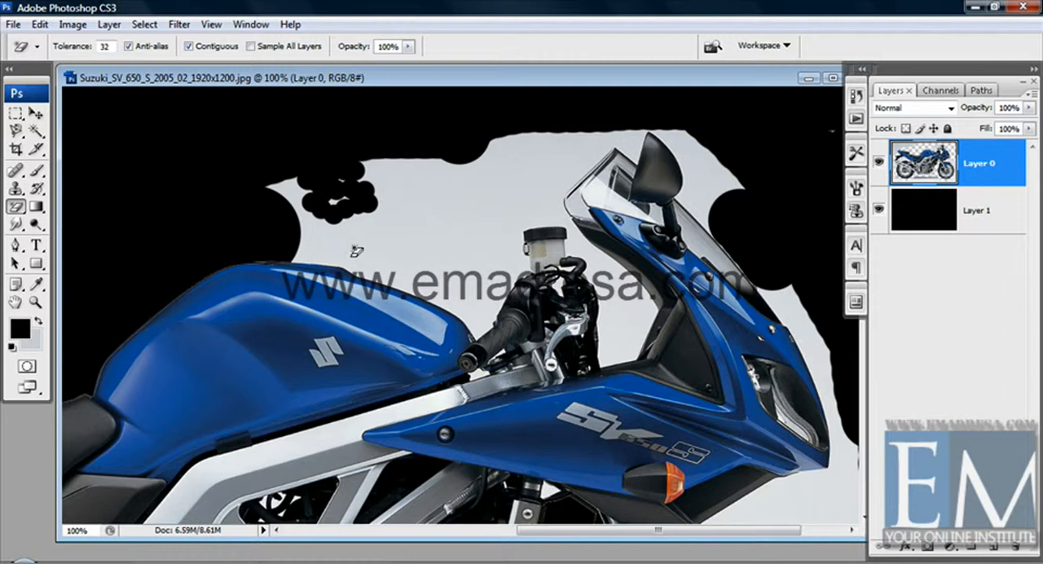
Magic-erase the backdrop between the fuel tank and the windshield, undoing the first attempt and erasing the area again.
{"action": "left_click", "coordinate": [418, 238]}
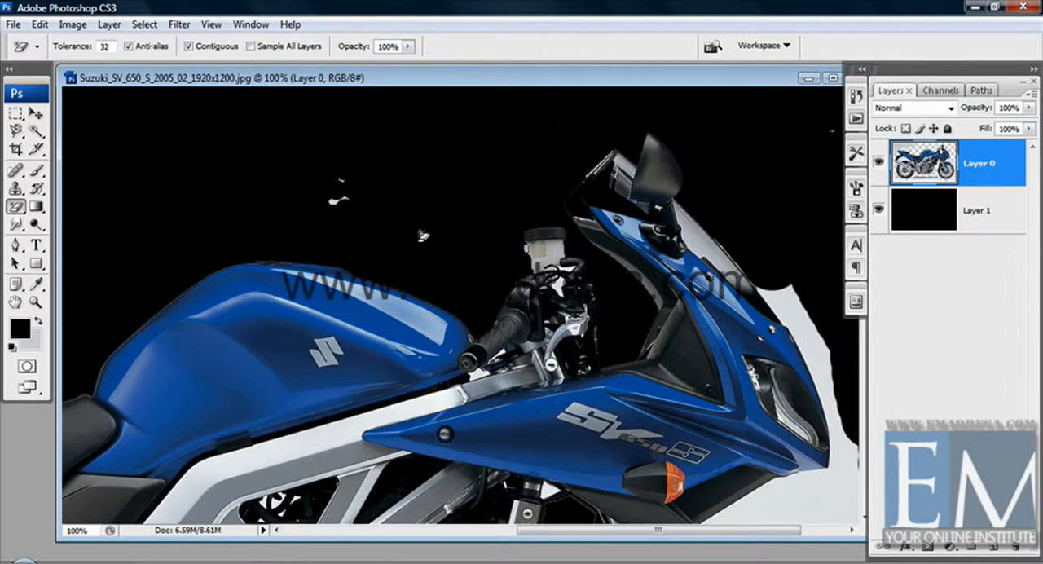
{"action": "key", "text": "ctrl+z"}
{"action": "left_click_drag", "start_coordinate": [342, 264], "coordinate": [435, 224]}
{"action": "left_click", "coordinate": [478, 194]}
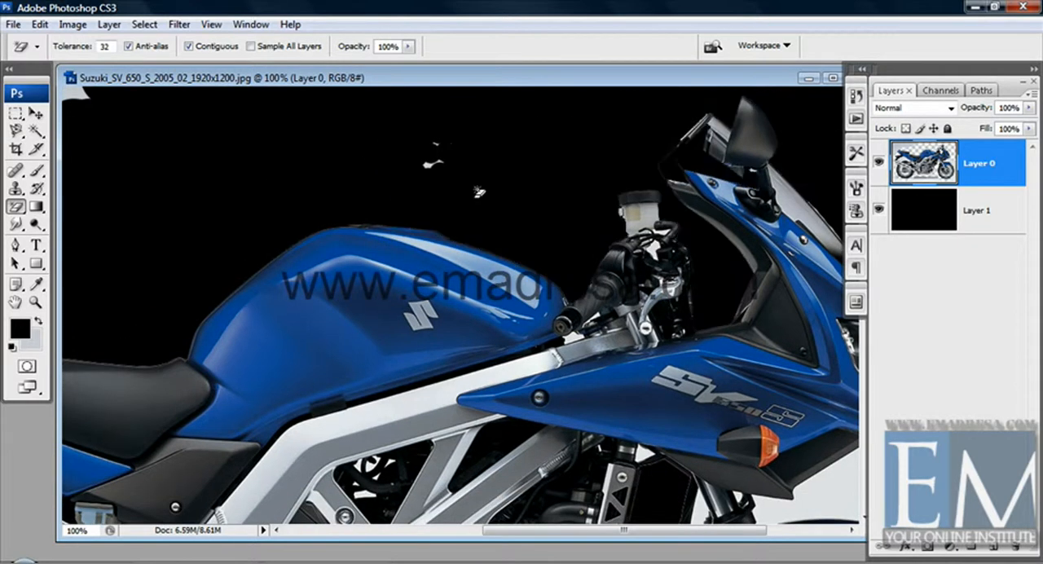
Magic-erase the backdrop around the tail section, including behind the tail light and above the rear tire.
{"action": "left_click_drag", "start_coordinate": [190, 381], "coordinate": [437, 255]}
{"action": "mouse_move", "coordinate": [191, 290]}
{"action": "left_mouse_down"}
{"action": "mouse_move", "coordinate": [347, 250]}
{"action": "mouse_move", "coordinate": [322, 290]}
{"action": "left_mouse_up"}
{"action": "left_click", "coordinate": [328, 289]}
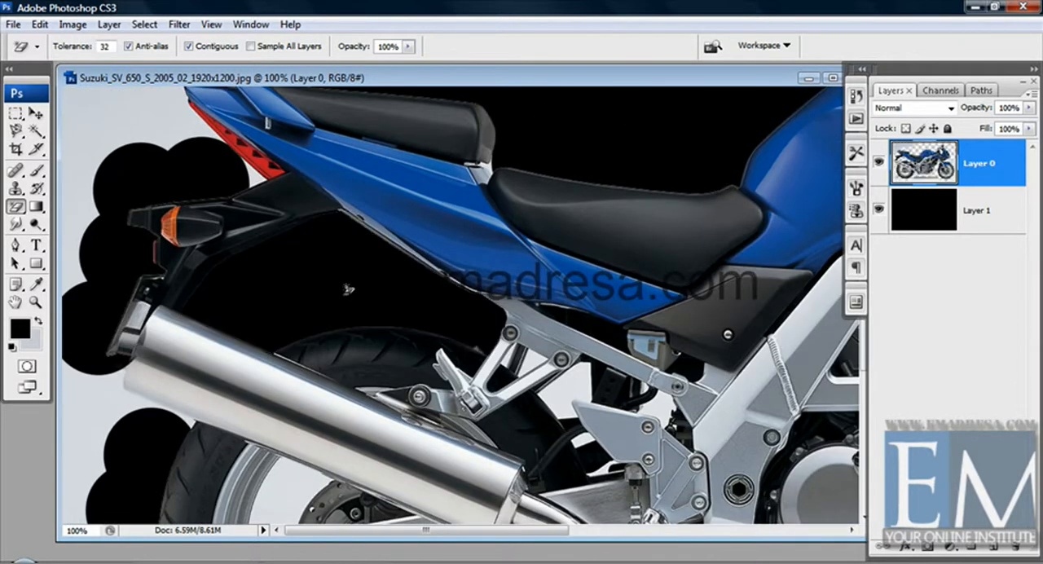
{"action": "left_click_drag", "start_coordinate": [225, 136], "coordinate": [233, 250]}
{"action": "left_click", "coordinate": [178, 187]}
{"action": "mouse_move", "coordinate": [230, 205]}
{"action": "left_mouse_down"}
{"action": "mouse_move", "coordinate": [231, 250]}
{"action": "mouse_move", "coordinate": [231, 179]}
{"action": "left_mouse_up"}
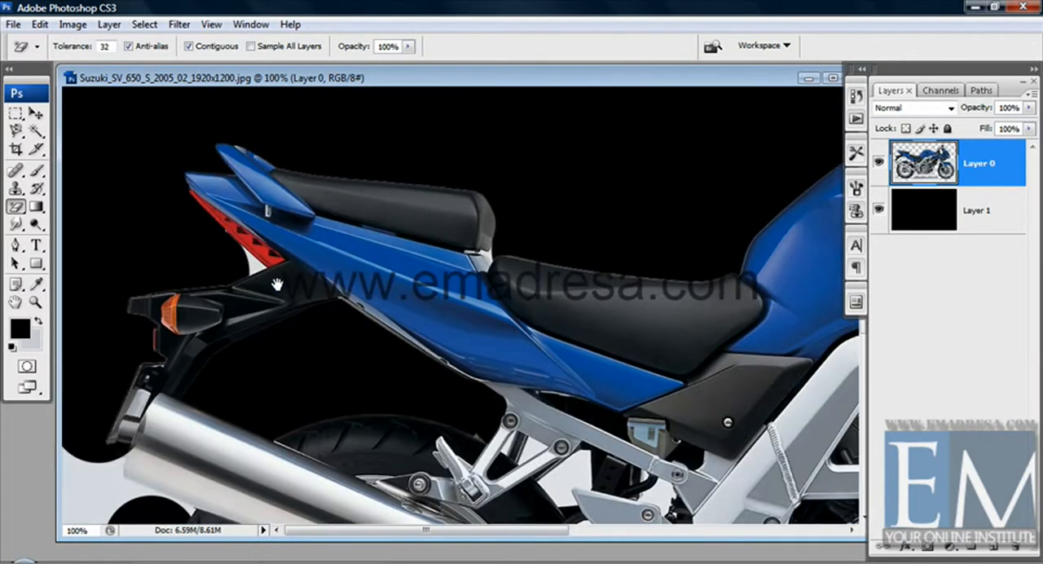
{"action": "mouse_move", "coordinate": [259, 371]}
{"action": "left_mouse_down"}
{"action": "mouse_move", "coordinate": [258, 286]}
{"action": "mouse_move", "coordinate": [258, 334]}
{"action": "left_mouse_up"}
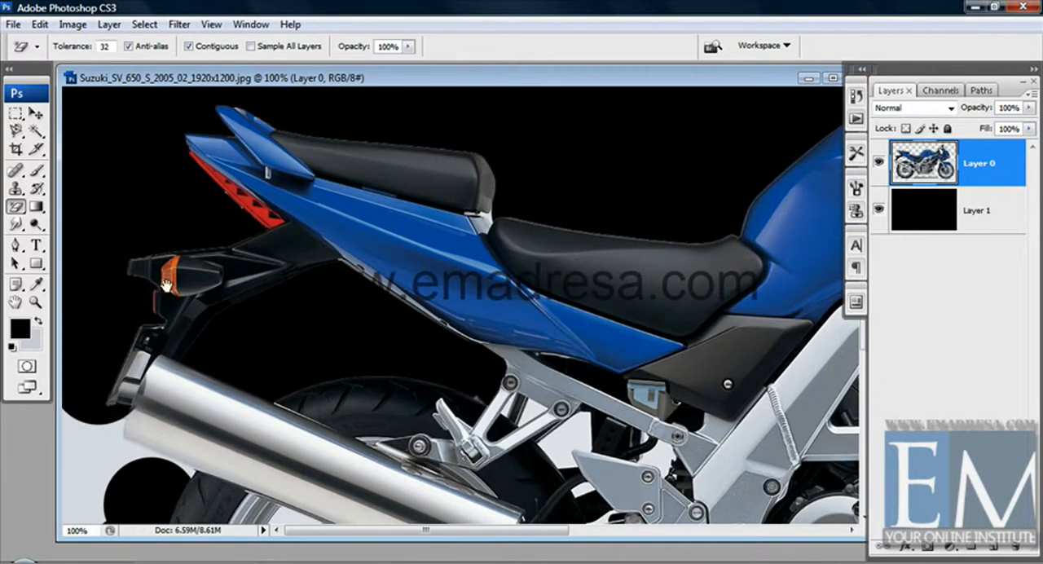
Magic-erase the backdrop showing through the openings between the rear wheel's spokes.
{"action": "left_click_drag", "start_coordinate": [228, 515], "coordinate": [235, 276]}
{"action": "left_click", "coordinate": [283, 335]}
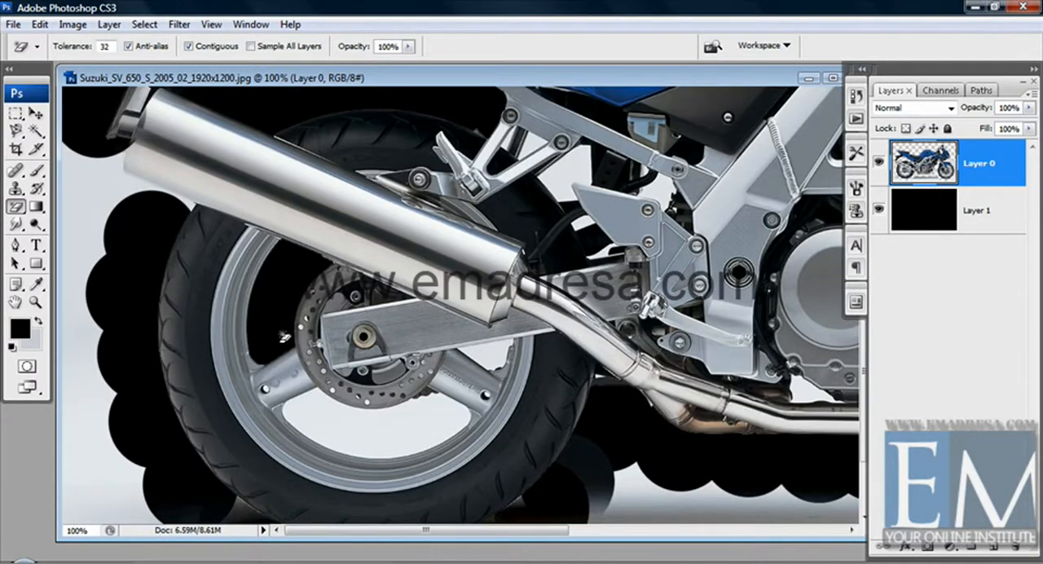
{"action": "left_click", "coordinate": [321, 427]}
Magic-erase the ground and shadow areas beneath the rear tire and the exhaust pipe.
{"action": "scroll", "coordinate": [493, 356], "scroll_direction": "down", "scroll_amount": 3}
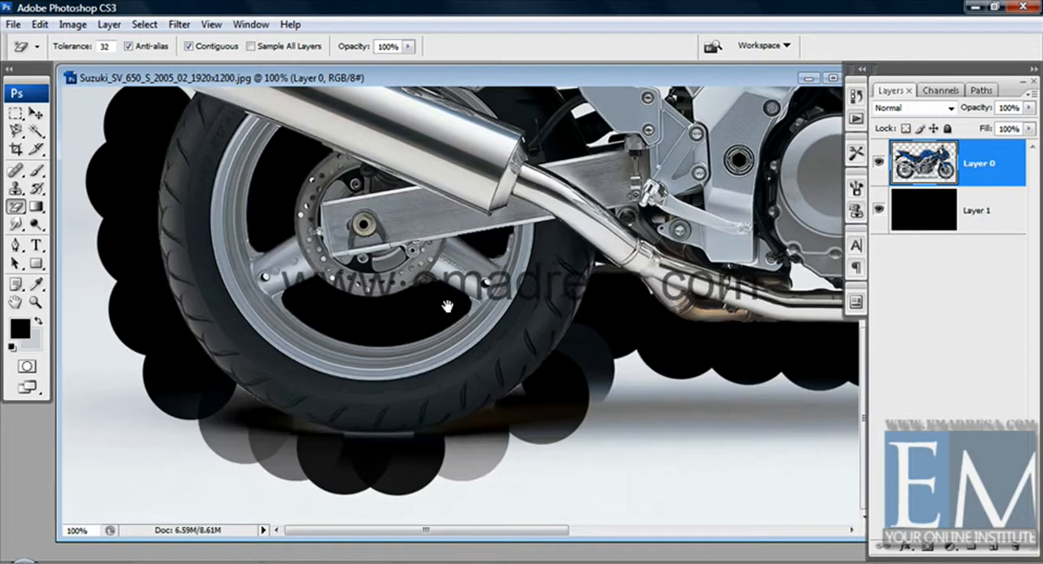
{"action": "left_click", "coordinate": [622, 469]}
{"action": "left_click_drag", "start_coordinate": [772, 441], "coordinate": [592, 456]}
{"action": "left_click", "coordinate": [607, 444]}
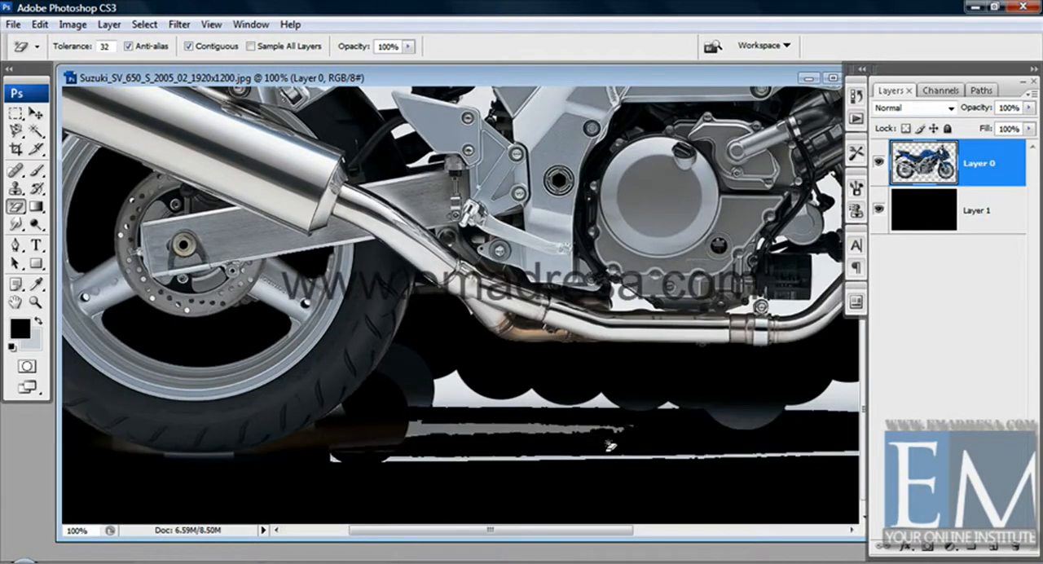
{"action": "left_click_drag", "start_coordinate": [852, 422], "coordinate": [561, 437]}
{"action": "left_click", "coordinate": [576, 418]}
Magic-erase the backdrop showing through the front wheel's spoke openings, including beside the brake caliper.
{"action": "mouse_move", "coordinate": [851, 430]}
{"action": "left_mouse_down"}
{"action": "mouse_move", "coordinate": [671, 397]}
{"action": "mouse_move", "coordinate": [620, 446]}
{"action": "left_mouse_up"}
{"action": "left_click", "coordinate": [718, 361]}
{"action": "left_click", "coordinate": [759, 240]}
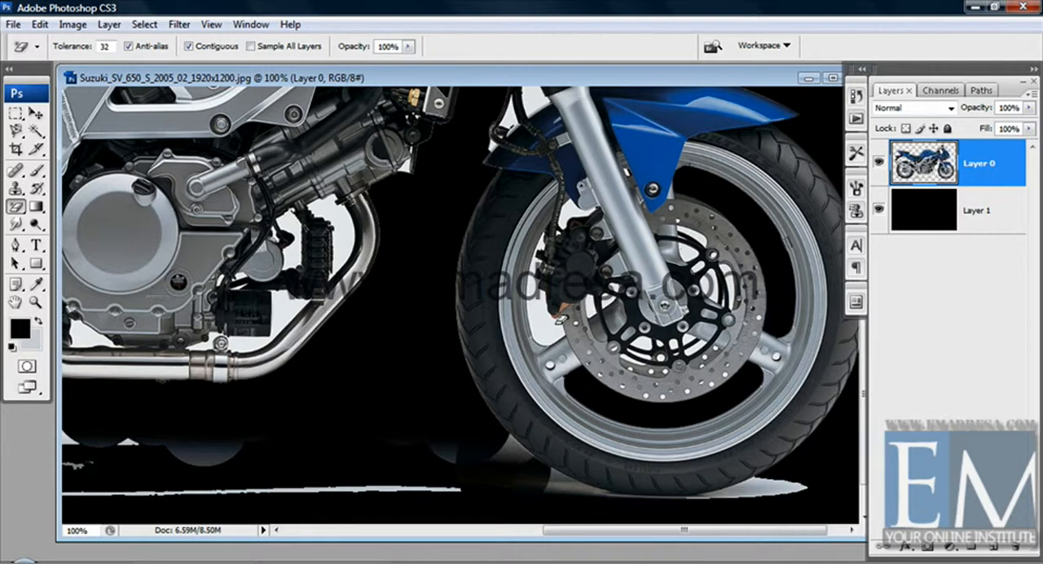
{"action": "left_click", "coordinate": [549, 326]}
Magic-erase the backdrop showing through the gaps in the front brake disc around the wheel hub.
{"action": "left_click_drag", "start_coordinate": [658, 322], "coordinate": [663, 344]}
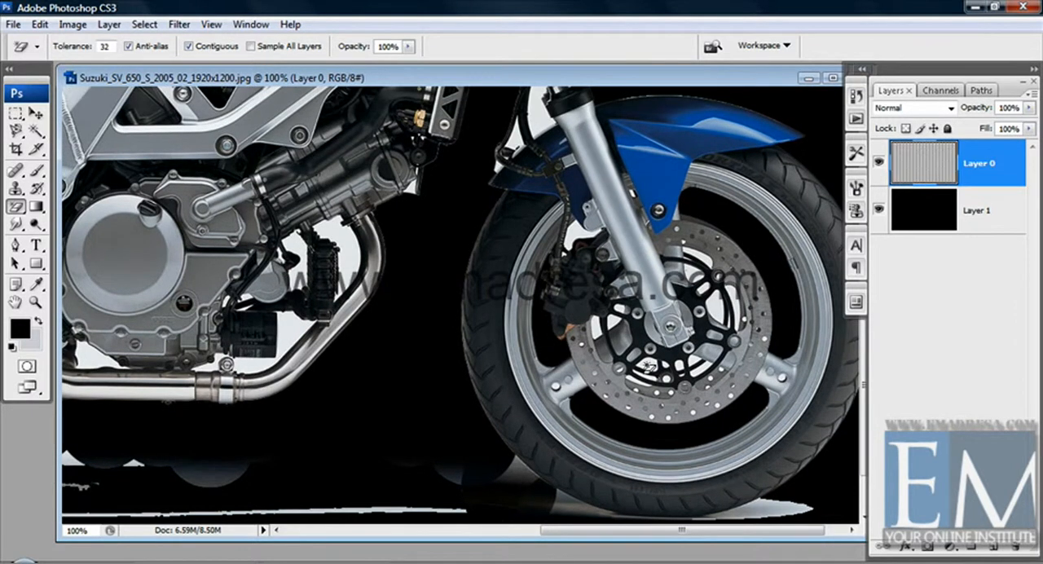
{"action": "left_click", "coordinate": [36, 303]}
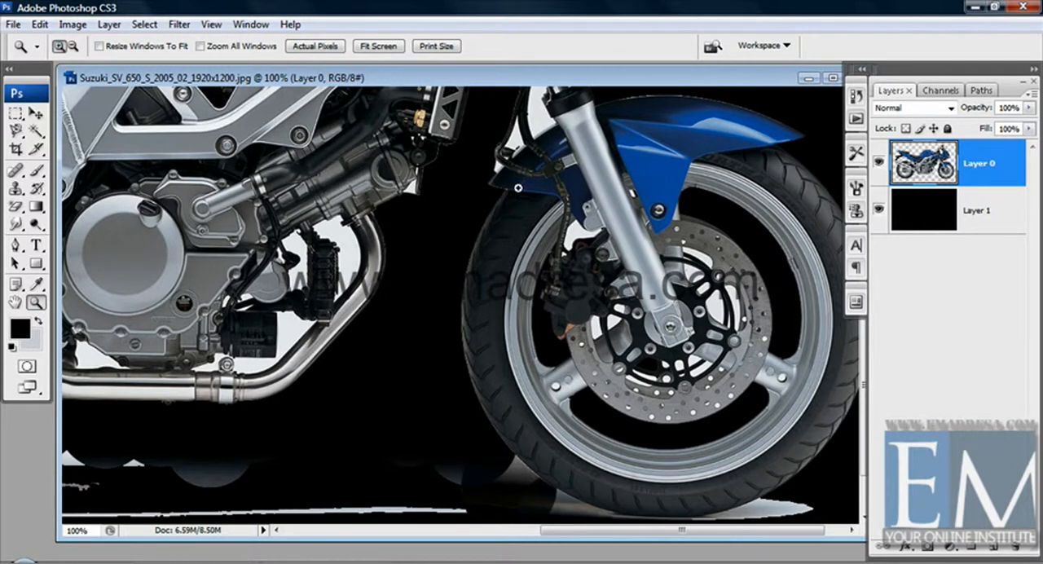
{"action": "left_click_drag", "start_coordinate": [800, 497], "coordinate": [804, 475]}
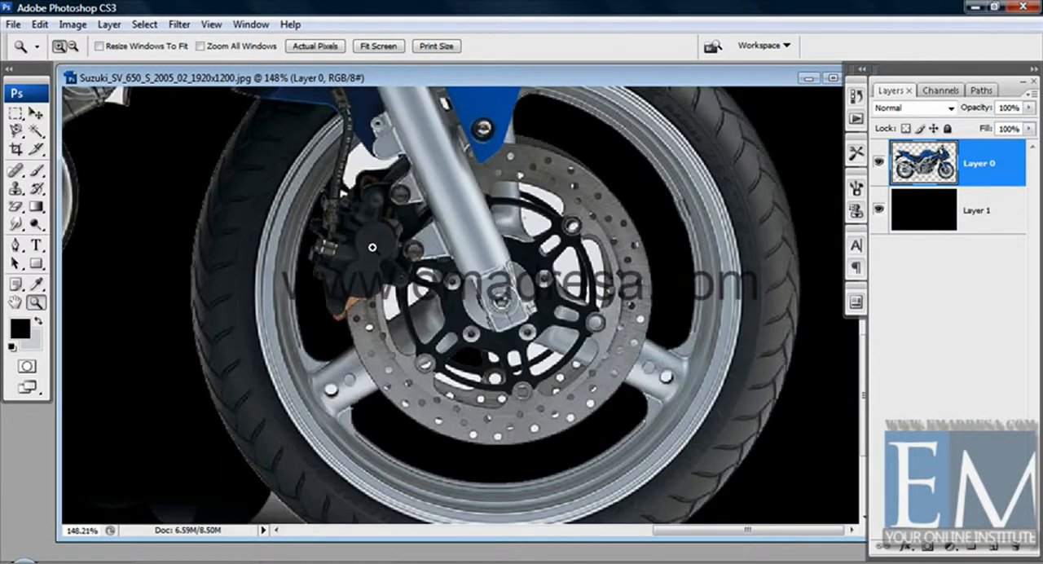
{"action": "left_click", "coordinate": [15, 206]}
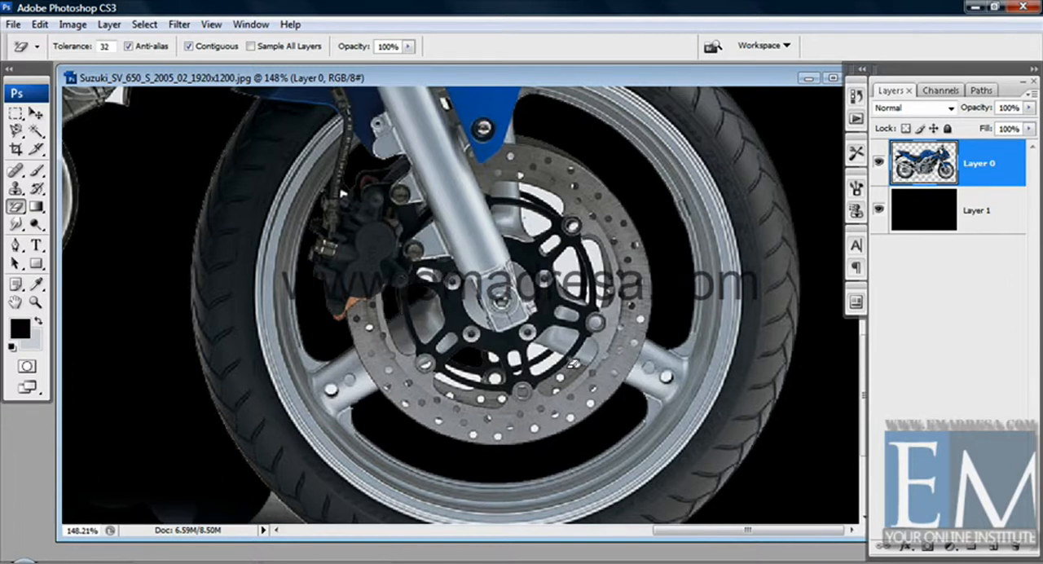
{"action": "left_click", "coordinate": [548, 365]}
{"action": "left_click", "coordinate": [538, 355]}
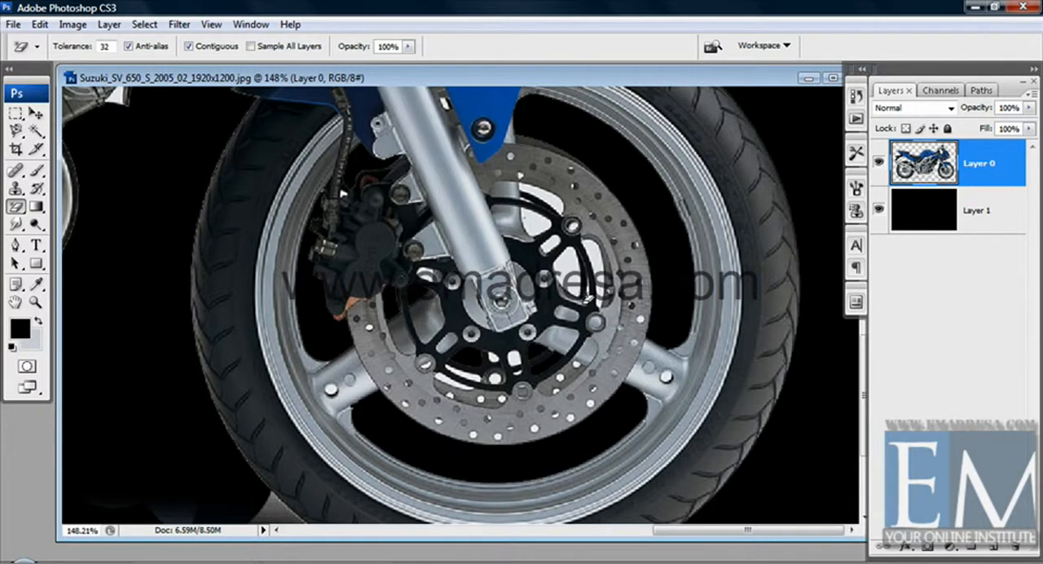
{"action": "left_click", "coordinate": [574, 283]}
{"action": "left_click", "coordinate": [589, 299]}
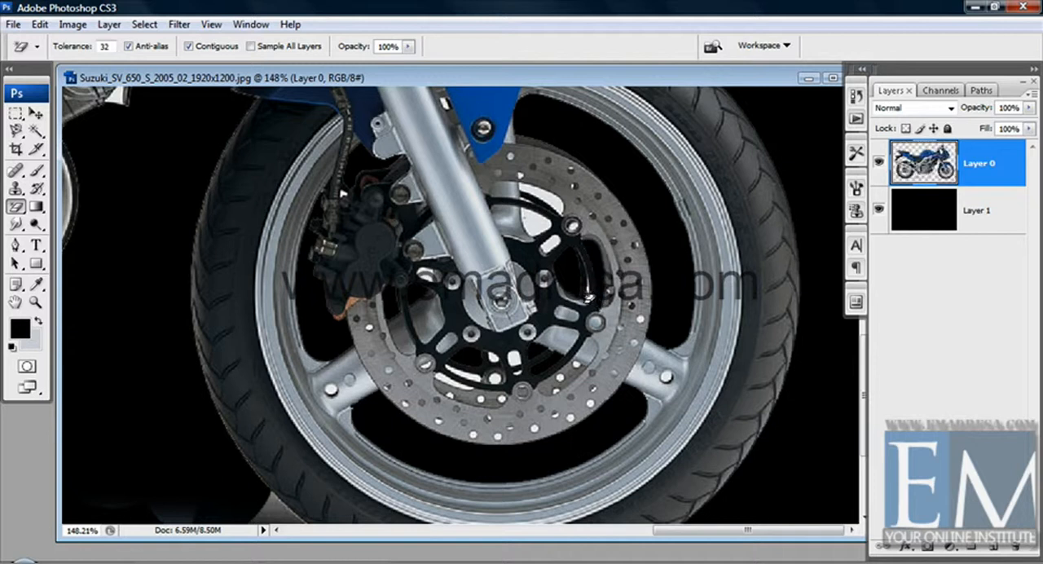
{"action": "left_click", "coordinate": [547, 208]}
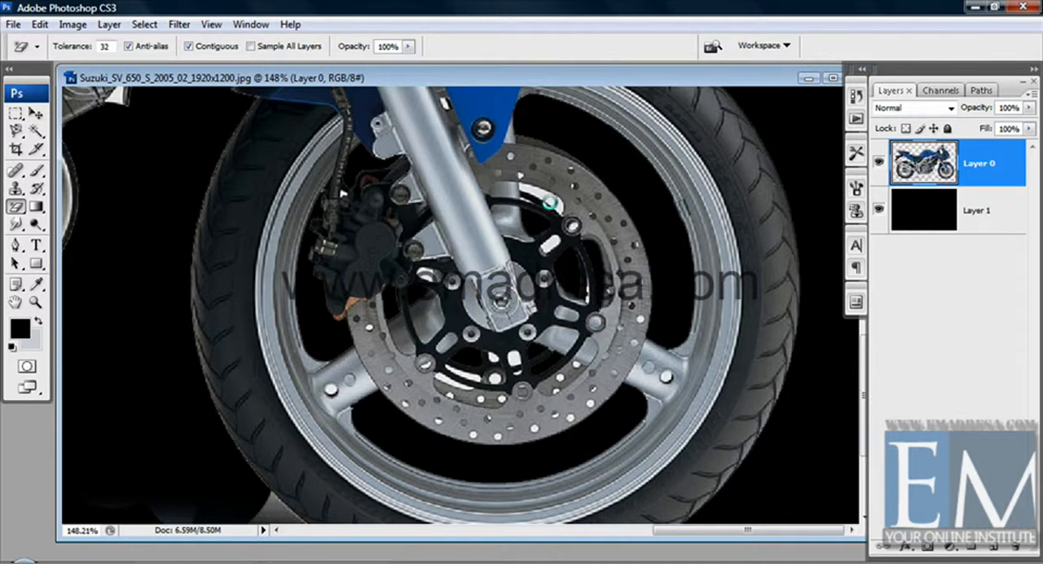
Magic-erase the backdrop showing between the engine's front, the finned black part and the curved exhaust pipe.
{"action": "mouse_move", "coordinate": [500, 381]}
{"action": "left_mouse_down"}
{"action": "mouse_move", "coordinate": [623, 379]}
{"action": "mouse_move", "coordinate": [815, 334]}
{"action": "left_mouse_up"}
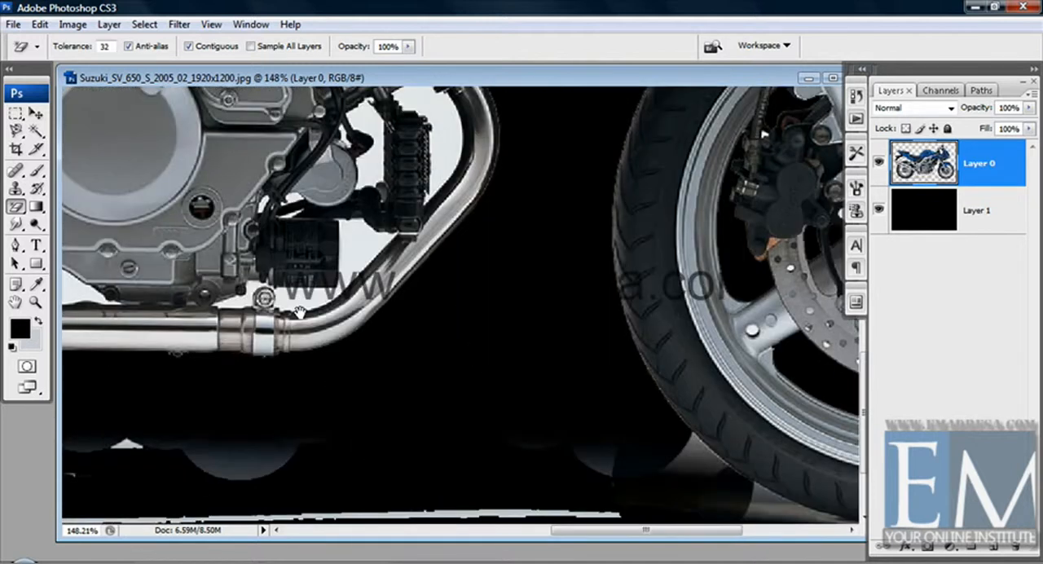
{"action": "left_click_drag", "start_coordinate": [288, 299], "coordinate": [388, 358]}
{"action": "left_click", "coordinate": [405, 360]}
{"action": "left_click_drag", "start_coordinate": [468, 262], "coordinate": [483, 289]}
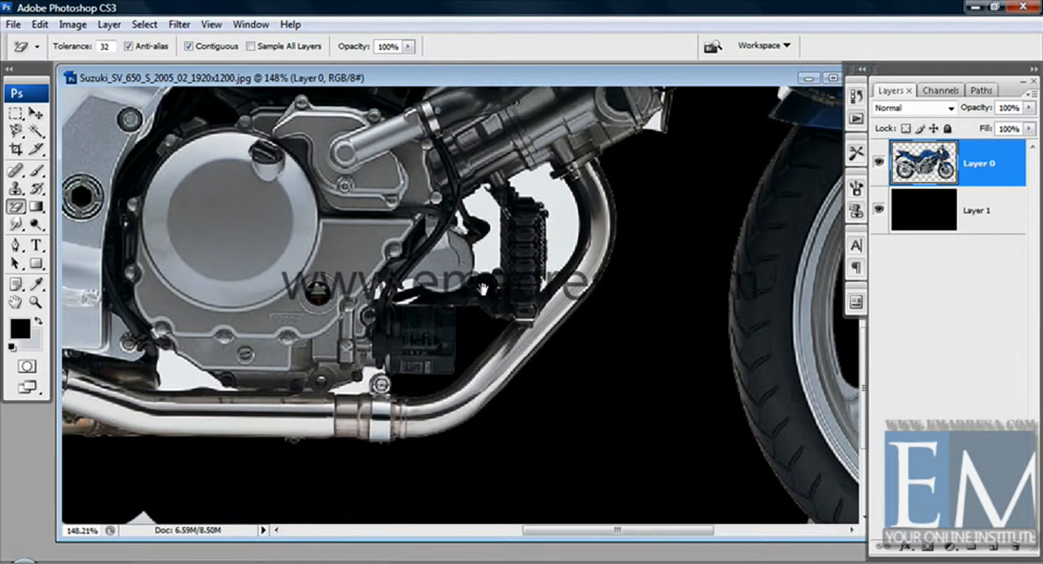
{"action": "left_click", "coordinate": [482, 266]}
{"action": "left_click", "coordinate": [556, 239]}
Magic-erase the backdrop gaps between the underside of the engine casing and the horizontal exhaust pipe.
{"action": "mouse_move", "coordinate": [282, 346]}
{"action": "left_mouse_down"}
{"action": "mouse_move", "coordinate": [391, 343]}
{"action": "mouse_move", "coordinate": [434, 297]}
{"action": "left_mouse_up"}
{"action": "left_click", "coordinate": [342, 325]}
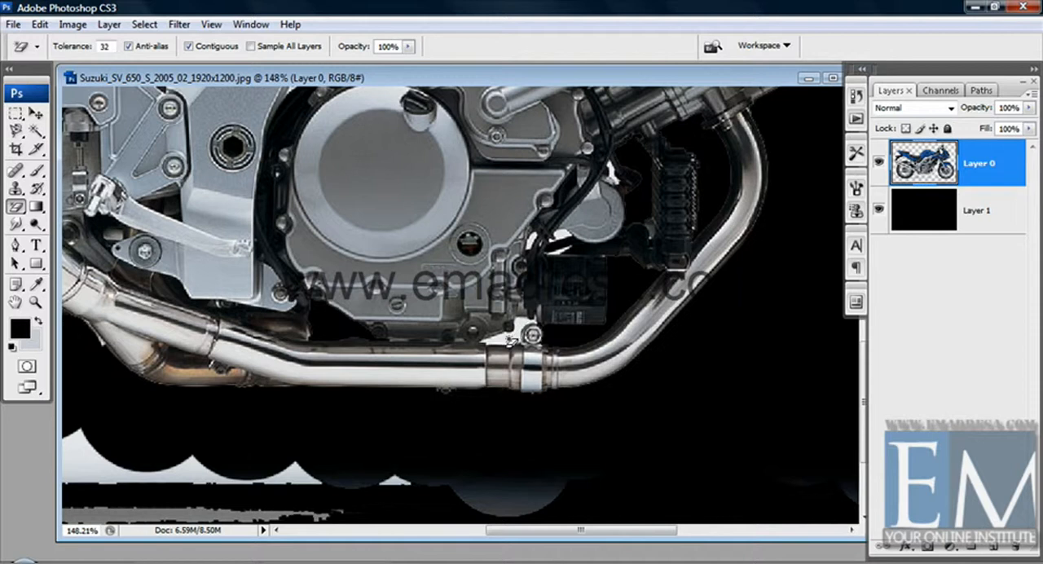
{"action": "left_click", "coordinate": [511, 340]}
Magic-erase the backdrop in the rear subframe openings and in the gaps behind the footrest plate above the swingarm.
{"action": "left_click_drag", "start_coordinate": [107, 361], "coordinate": [501, 380]}
{"action": "mouse_move", "coordinate": [261, 243]}
{"action": "left_mouse_down"}
{"action": "mouse_move", "coordinate": [354, 297]}
{"action": "mouse_move", "coordinate": [482, 415]}
{"action": "left_mouse_up"}
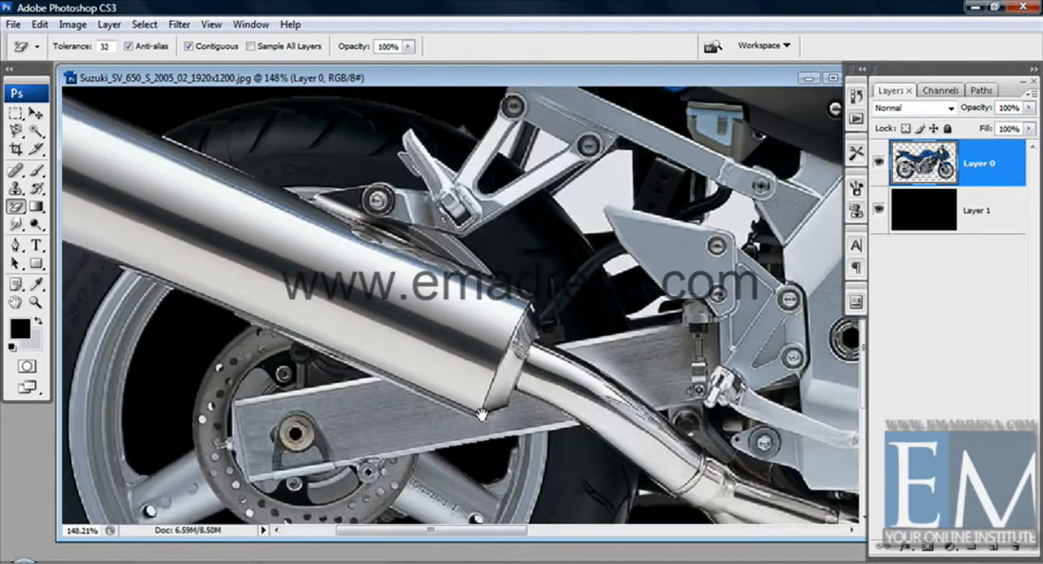
{"action": "mouse_move", "coordinate": [310, 270]}
{"action": "left_mouse_down"}
{"action": "mouse_move", "coordinate": [429, 400]}
{"action": "mouse_move", "coordinate": [304, 412]}
{"action": "left_mouse_up"}
{"action": "left_click", "coordinate": [594, 324]}
{"action": "left_click", "coordinate": [535, 292]}
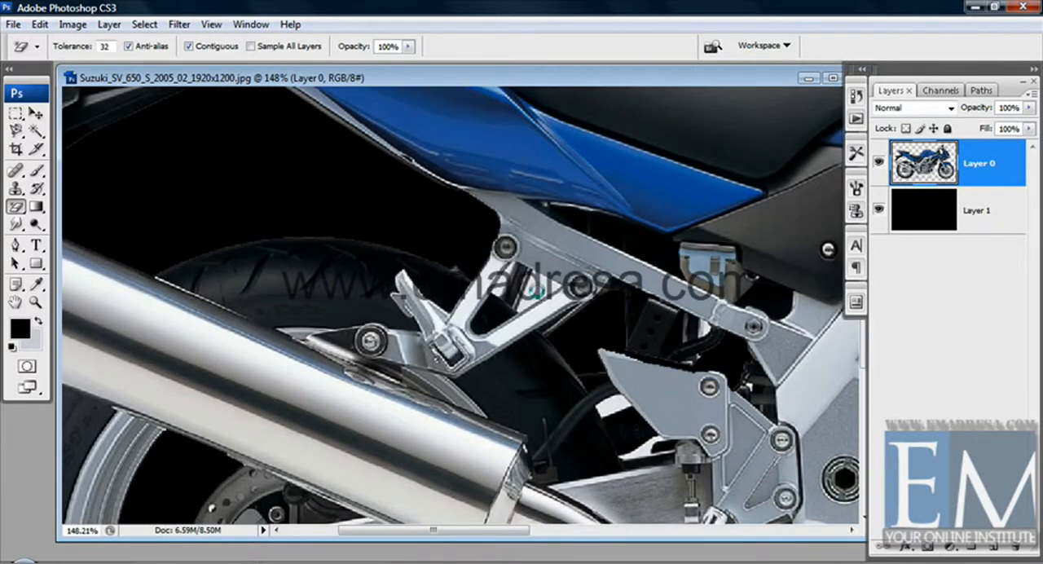
{"action": "left_click_drag", "start_coordinate": [648, 408], "coordinate": [554, 348]}
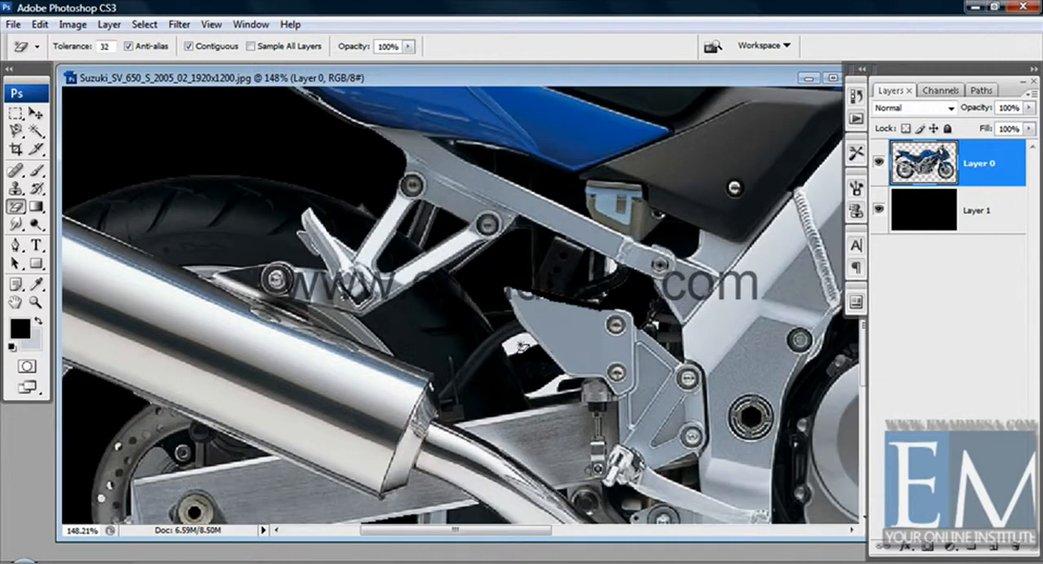
{"action": "left_click_drag", "start_coordinate": [559, 389], "coordinate": [502, 316]}
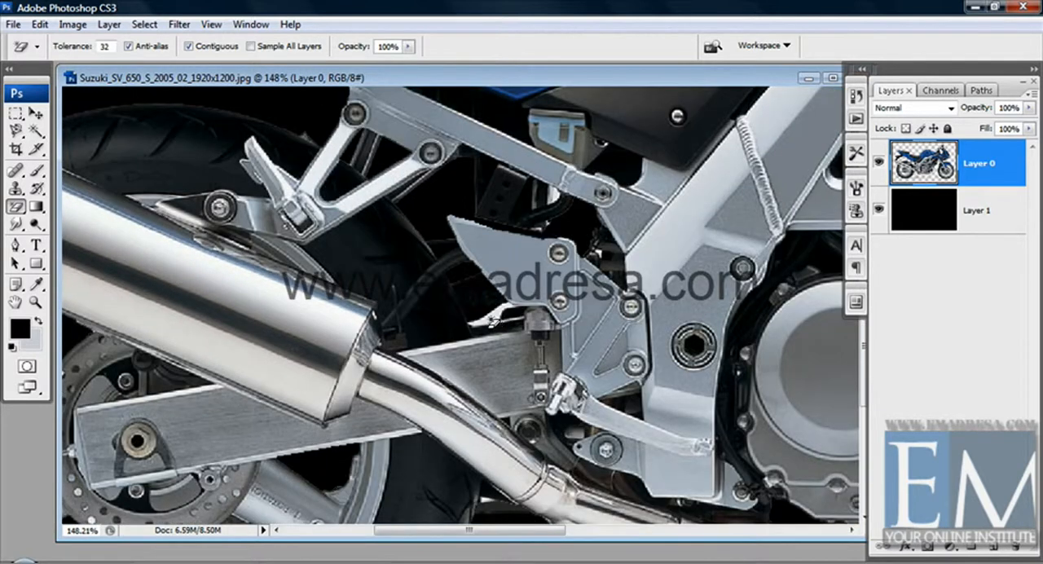
Magic-erase the backdrop showing beneath the front fairing, around the upper fork and between the cables above the front fender.
{"action": "mouse_move", "coordinate": [605, 359]}
{"action": "left_mouse_down"}
{"action": "mouse_move", "coordinate": [453, 383]}
{"action": "mouse_move", "coordinate": [308, 500]}
{"action": "left_mouse_up"}
{"action": "left_click_drag", "start_coordinate": [707, 205], "coordinate": [503, 326]}
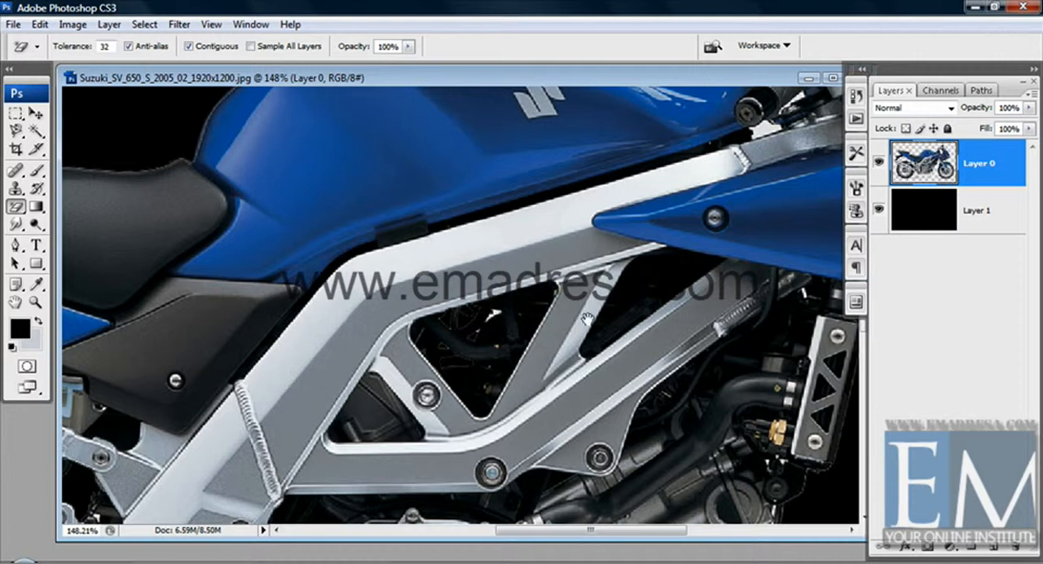
{"action": "left_click_drag", "start_coordinate": [655, 339], "coordinate": [503, 360]}
{"action": "left_click_drag", "start_coordinate": [668, 295], "coordinate": [449, 292]}
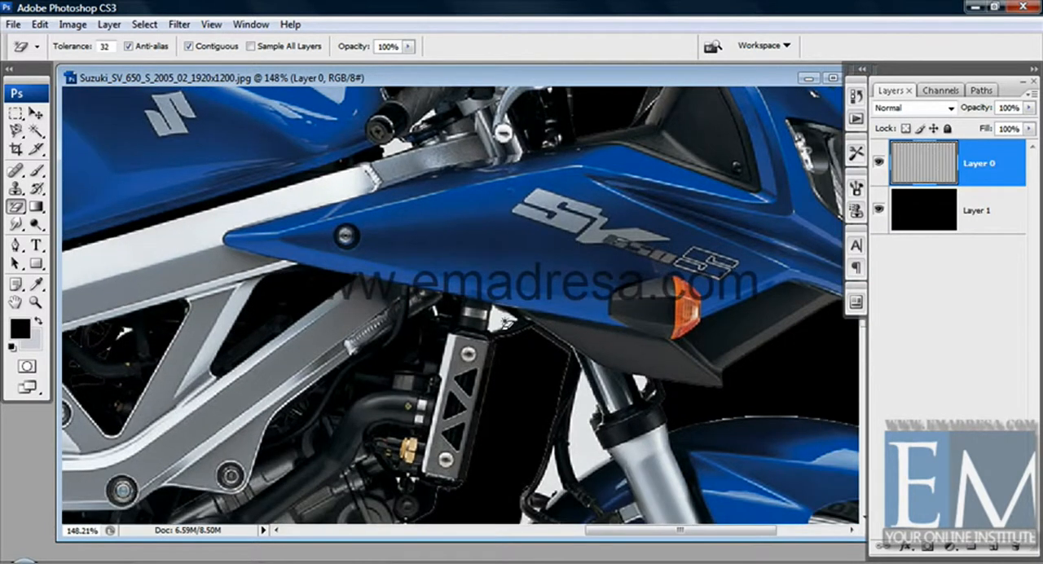
{"action": "left_click_drag", "start_coordinate": [630, 387], "coordinate": [615, 342]}
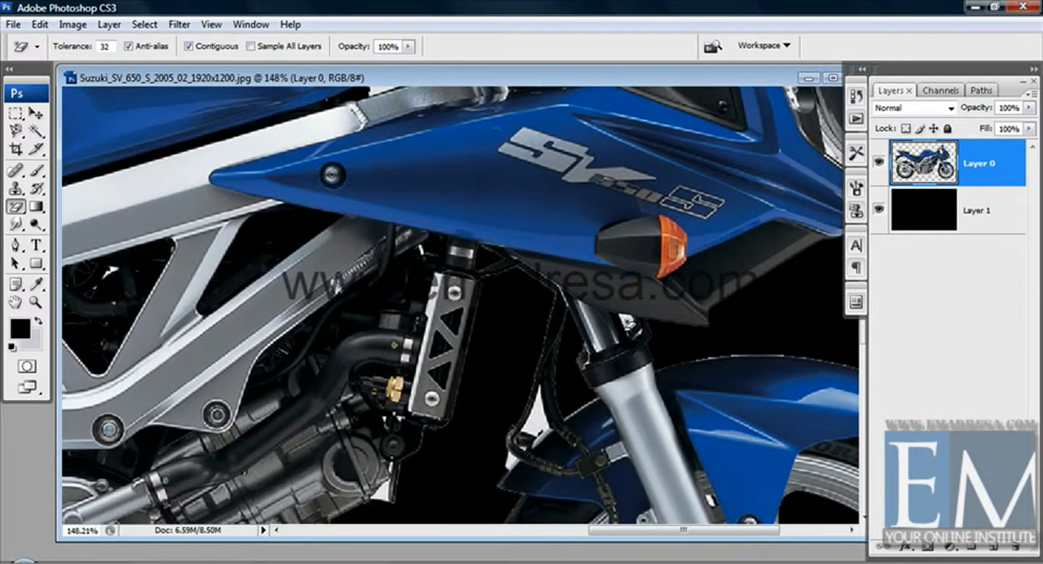
{"action": "left_click_drag", "start_coordinate": [545, 411], "coordinate": [548, 337]}
{"action": "left_click_drag", "start_coordinate": [507, 293], "coordinate": [517, 276]}
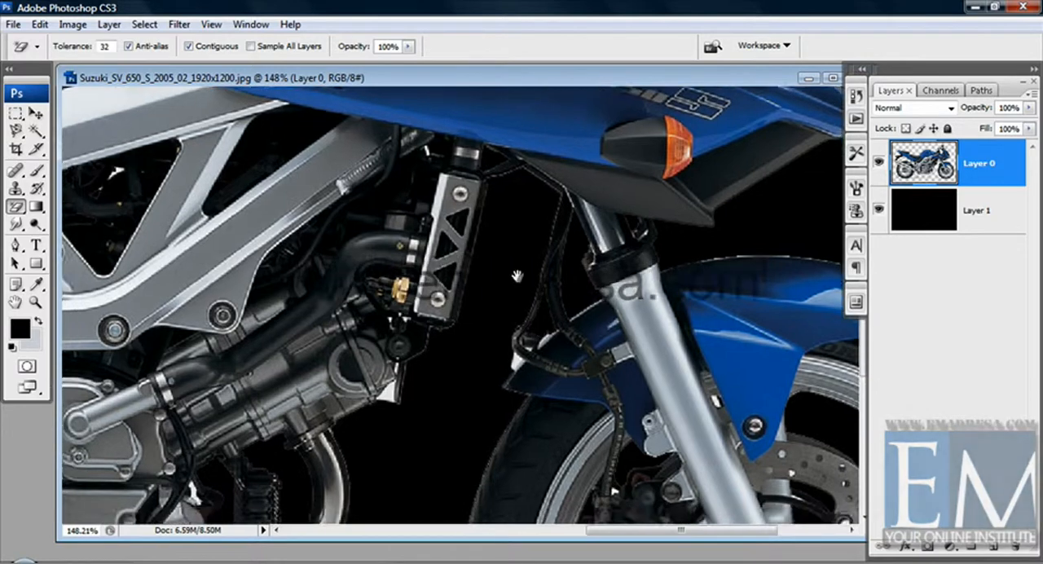